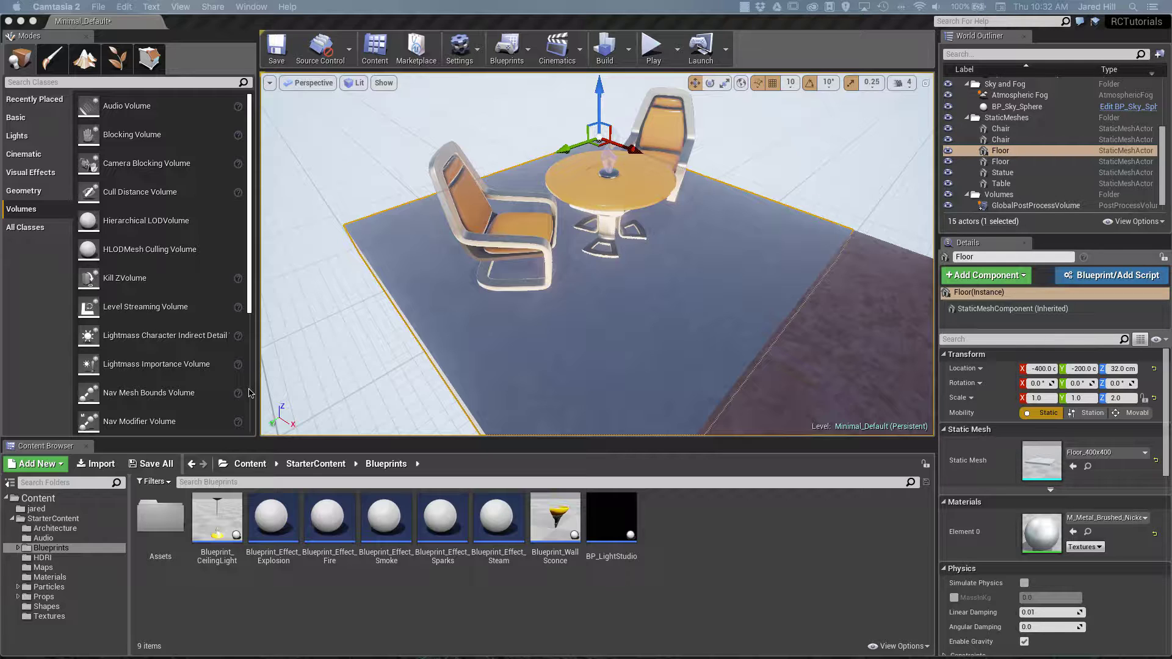
Bring the Unreal Editor window with the Minimal_Default level in front of the screen recorder.
click(249, 392)
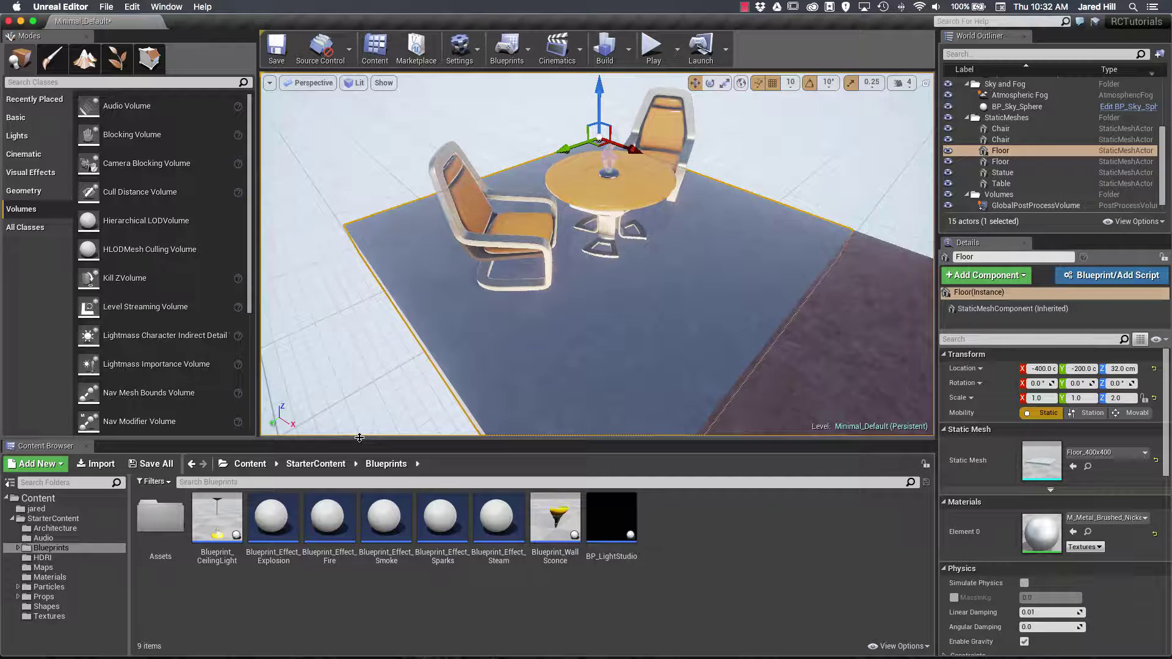
Shrink the Content Browser and Modes panel to enlarge the viewport, and heighten the World Outliner.
drag(359, 437, 320, 464)
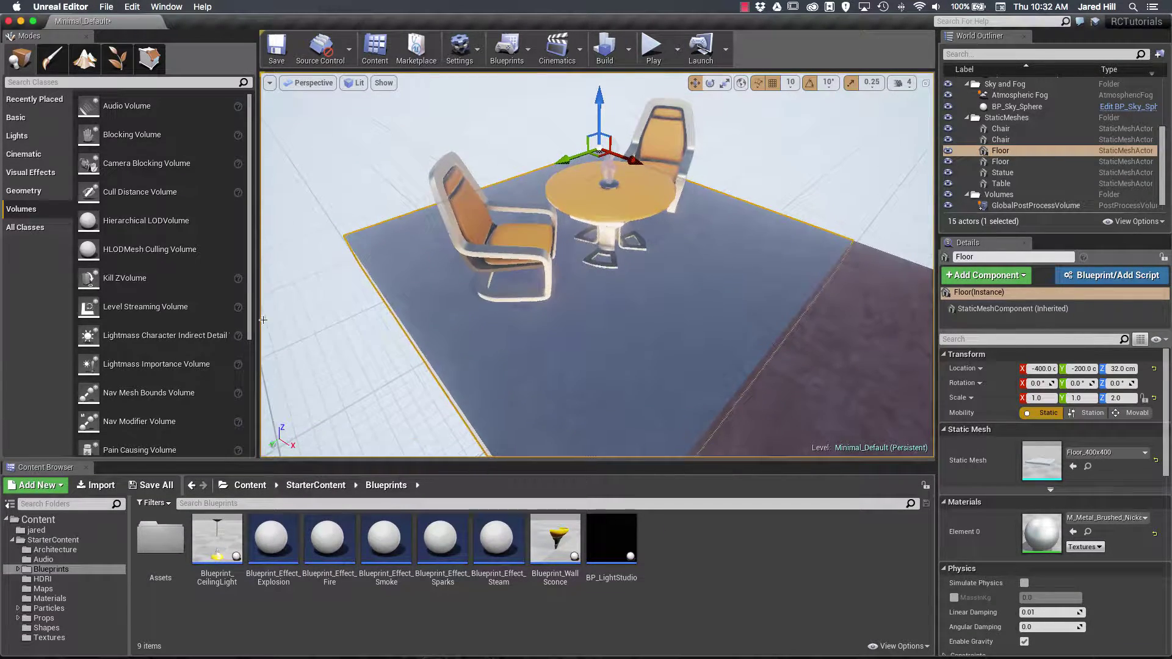
mouse_move(257, 321)
mouse_down()
mouse_move(203, 337)
mouse_move(242, 333)
mouse_up()
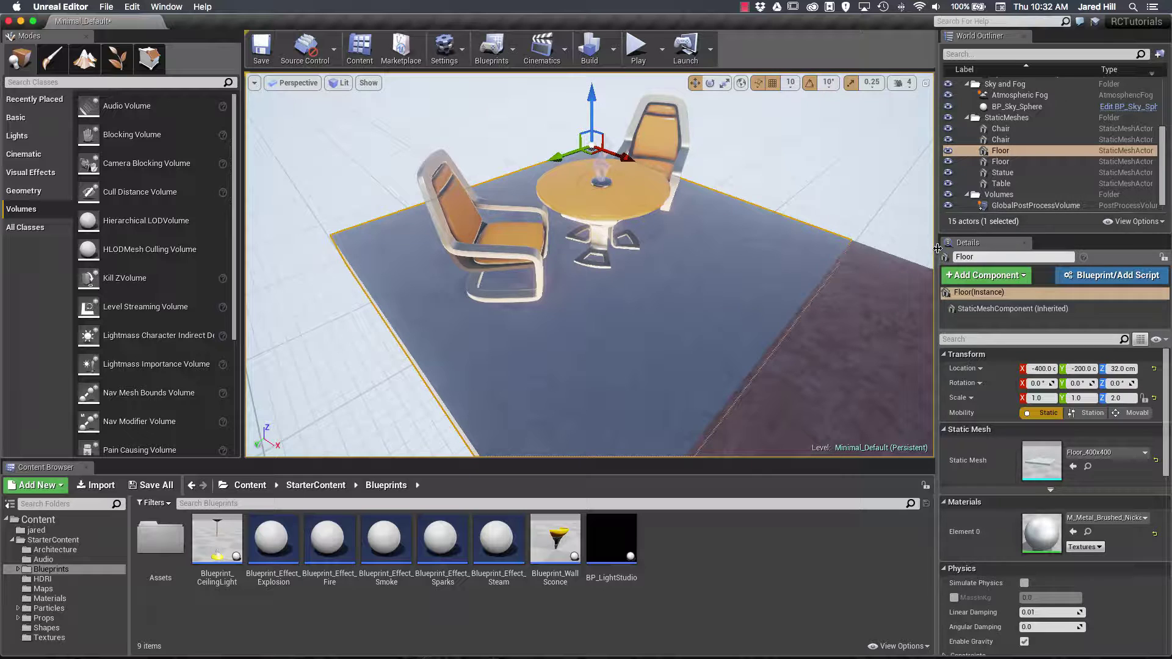
drag(1061, 240, 1059, 328)
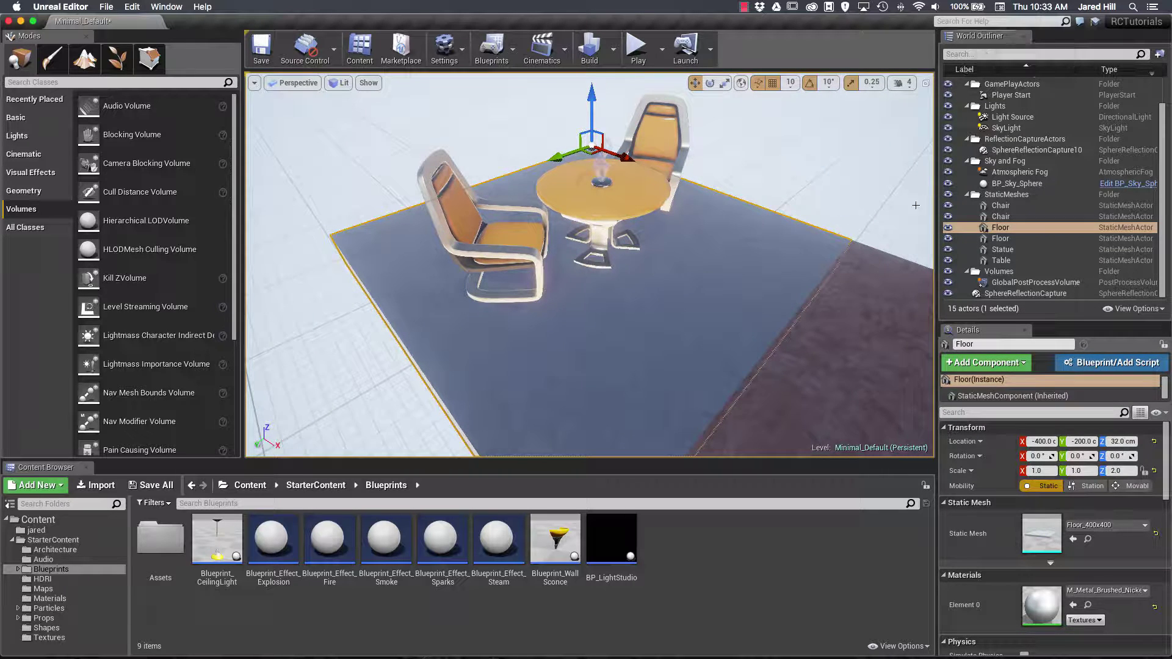
Float the World Outliner, dock it above the viewport, then dock it left of the viewport.
drag(973, 40, 624, 225)
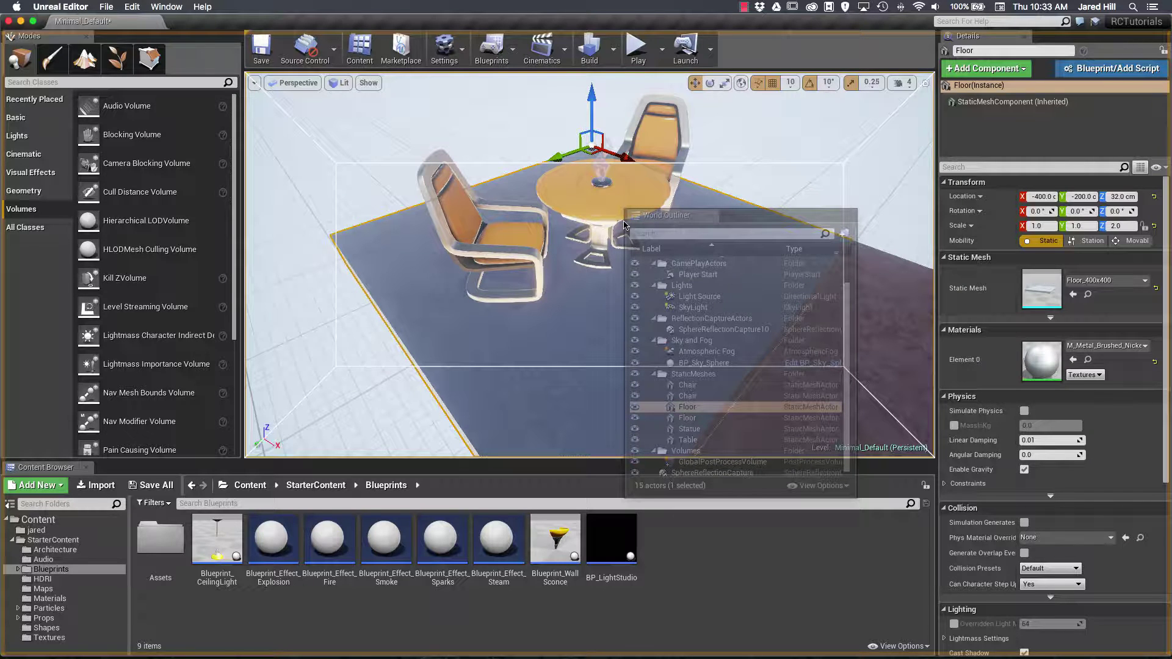
drag(625, 224, 876, 208)
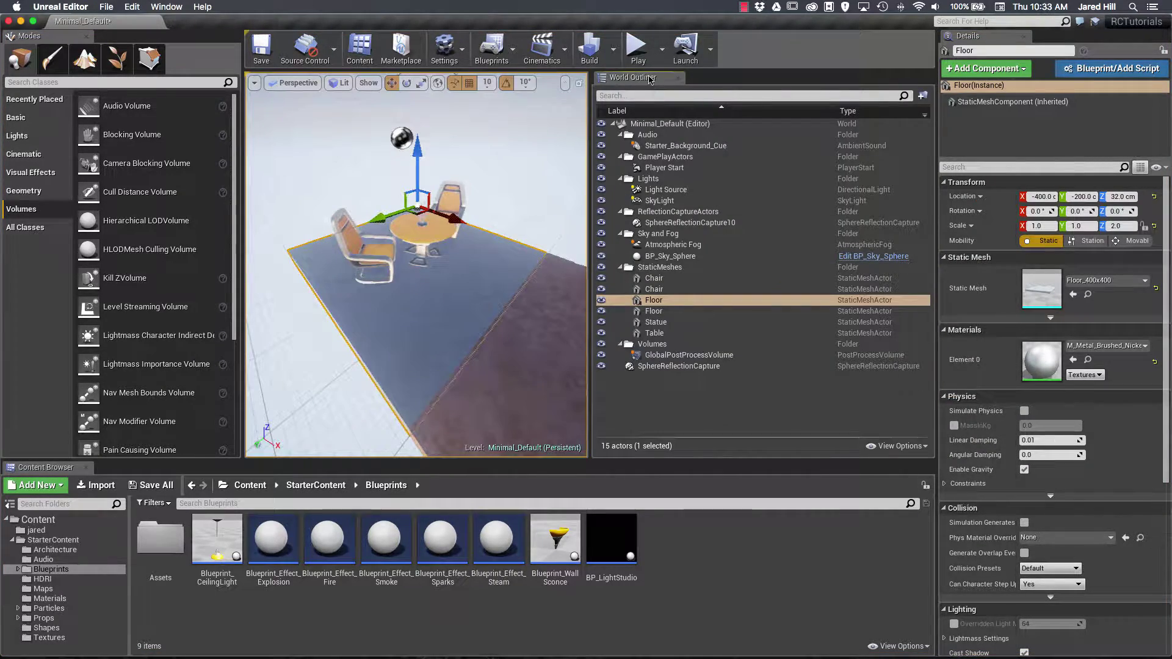
drag(633, 78, 675, 215)
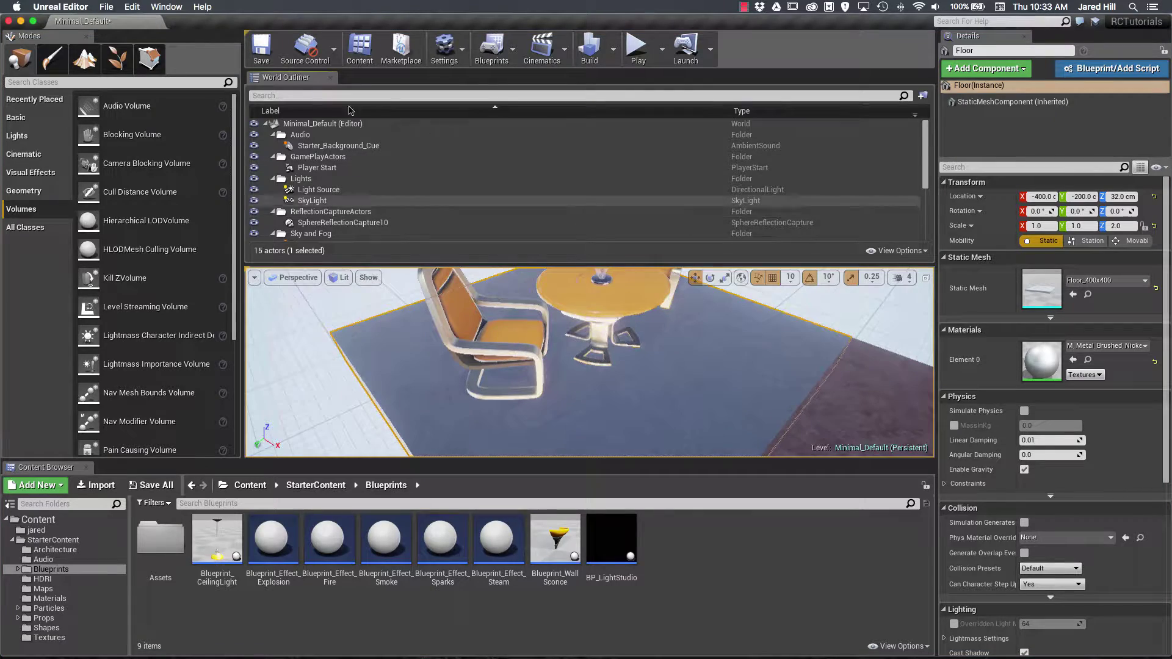
drag(285, 81, 269, 319)
drag(674, 305, 782, 284)
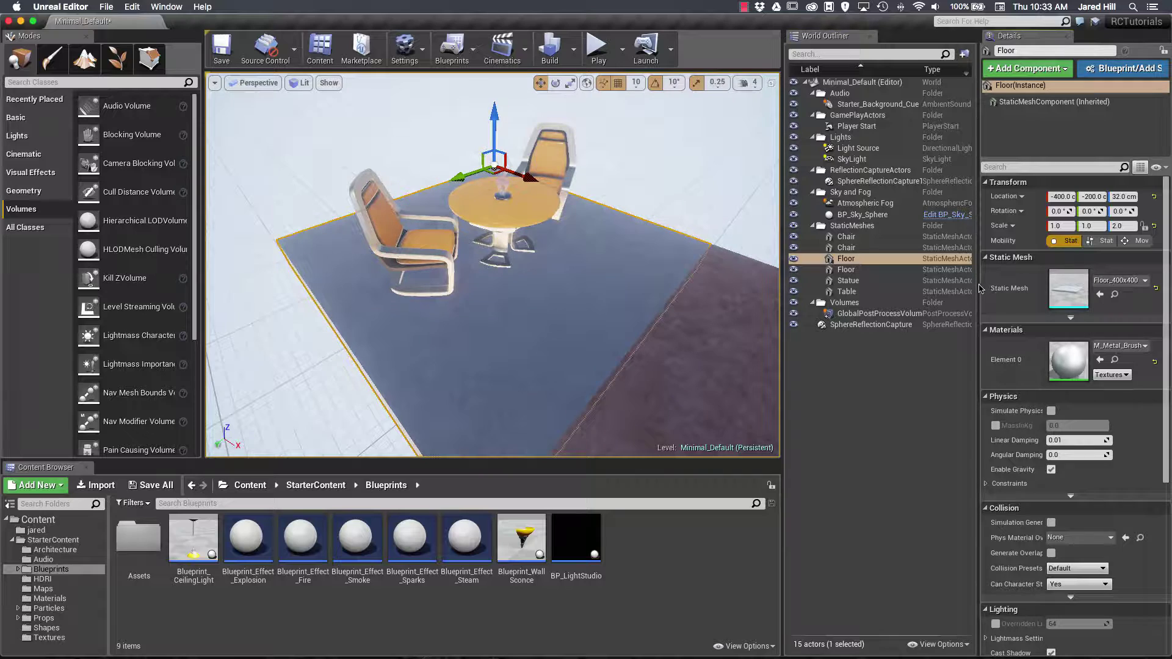
Redock the World Outliner as a wider column between the viewport and the Details panel.
drag(980, 288, 939, 282)
drag(826, 35, 826, 230)
drag(887, 208, 928, 333)
mouse_move(978, 251)
mouse_down()
mouse_move(1022, 248)
mouse_move(953, 251)
mouse_move(972, 250)
mouse_up()
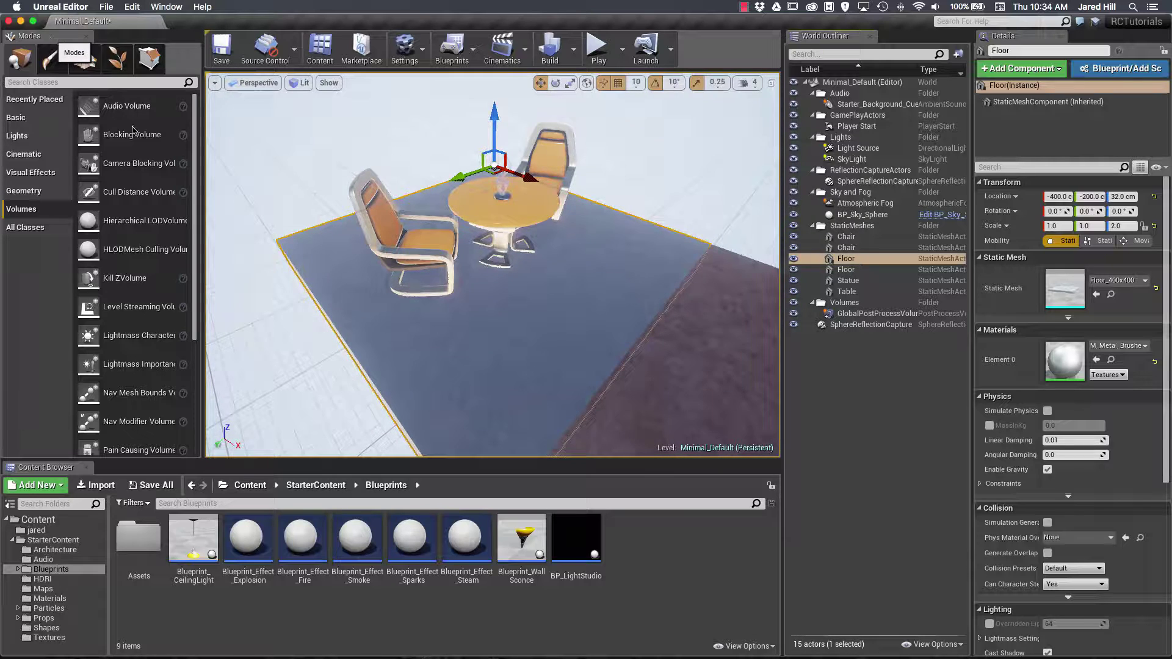
Dock the Modes panel as a tab beside the Content Browser in the bottom area.
drag(144, 146, 201, 385)
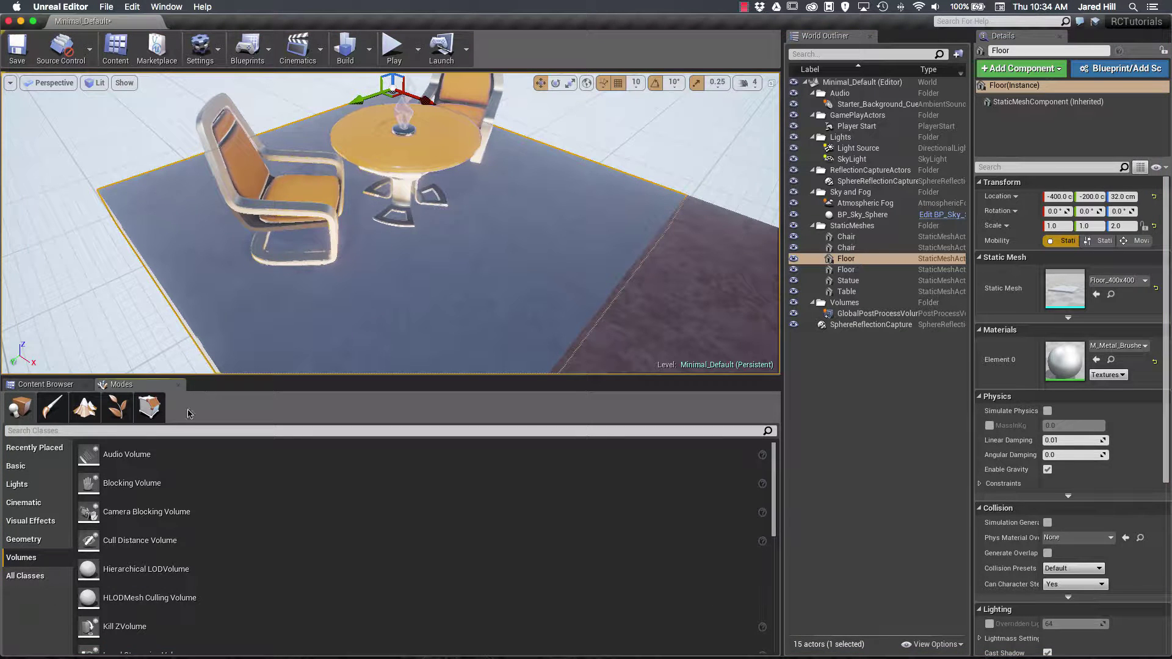
click(44, 384)
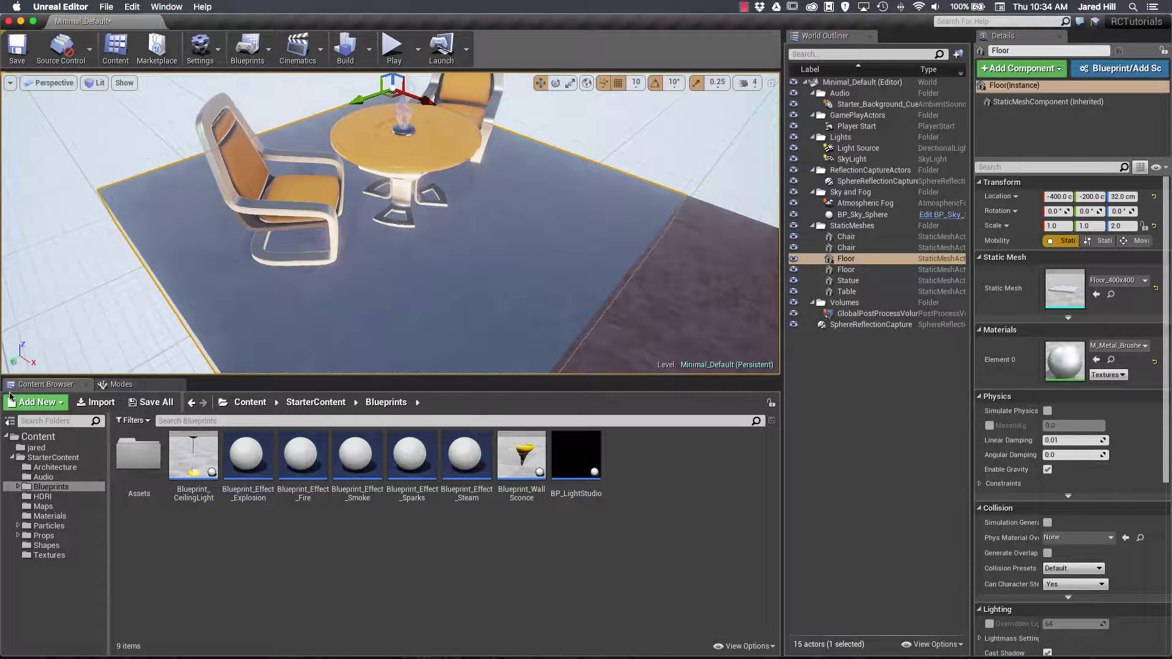
click(122, 384)
click(67, 385)
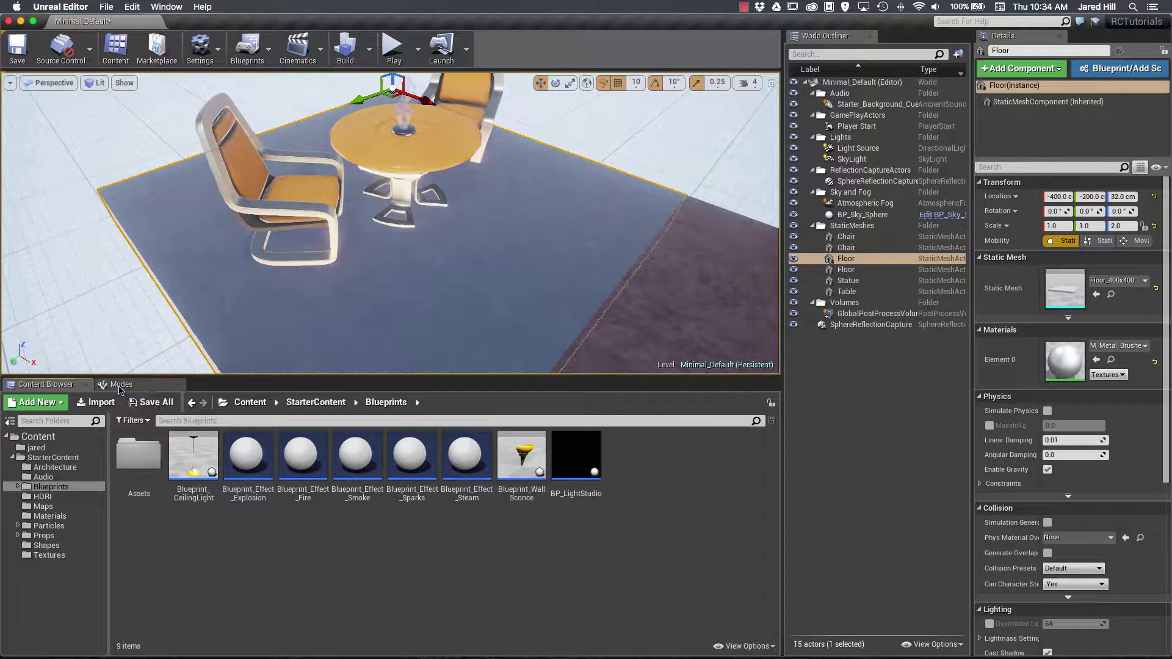
click(121, 386)
click(67, 385)
click(134, 385)
click(46, 385)
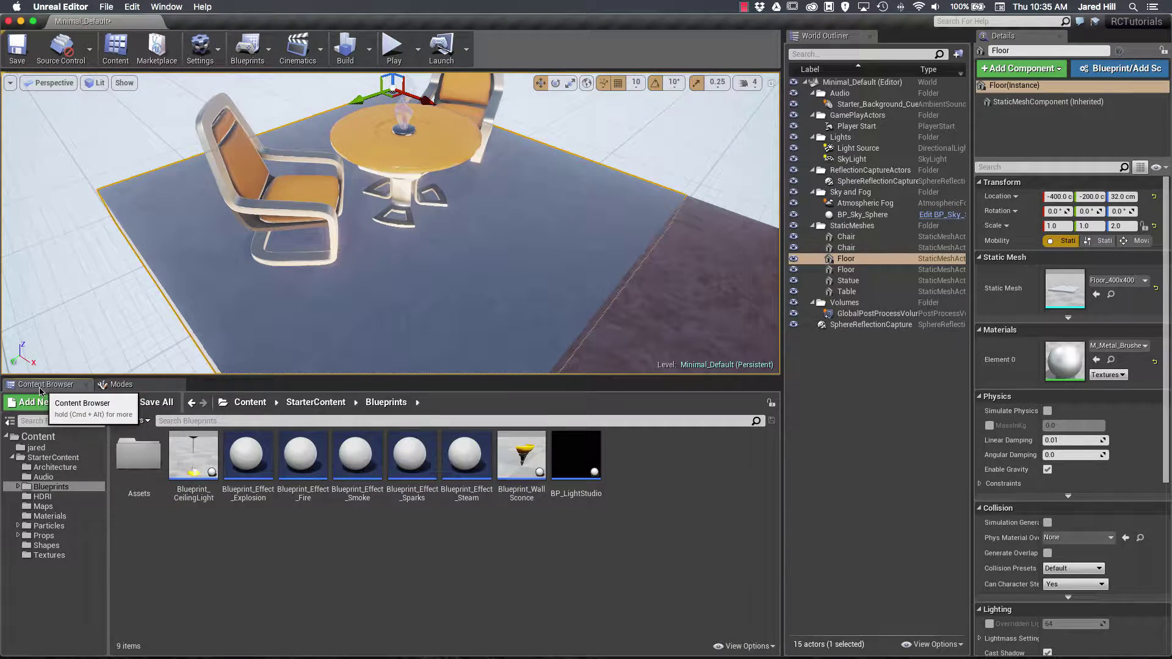
Browse the Modes Volumes list and resize the bottom panel to show more class entries.
click(119, 385)
scroll(184, 580, down, 8)
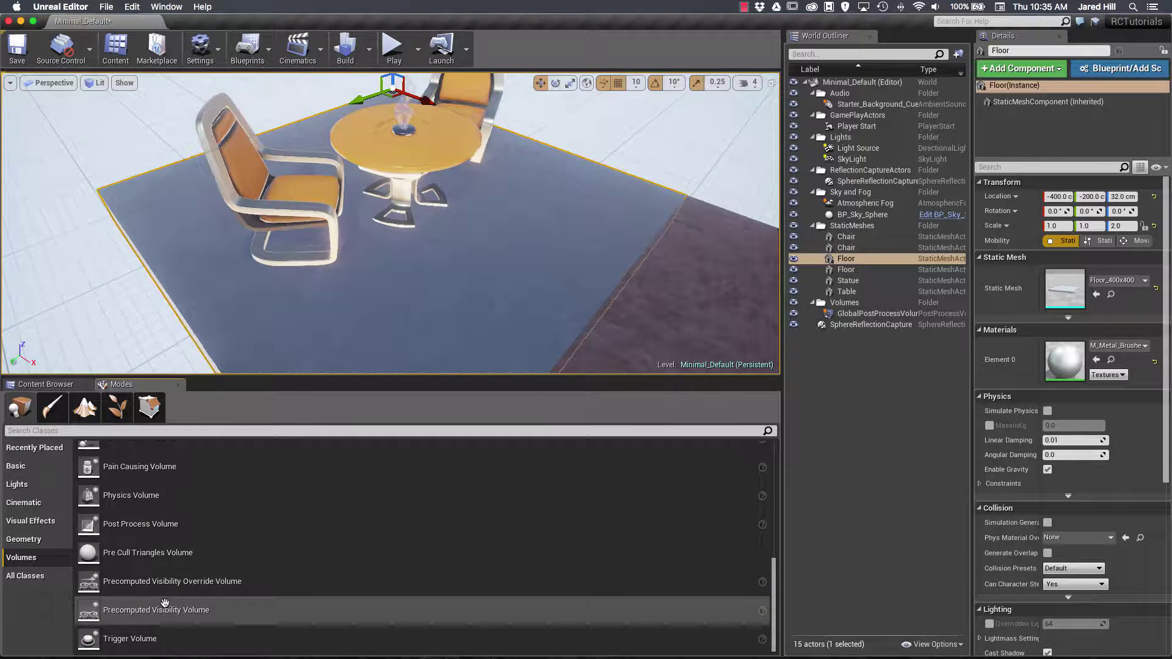
click(62, 388)
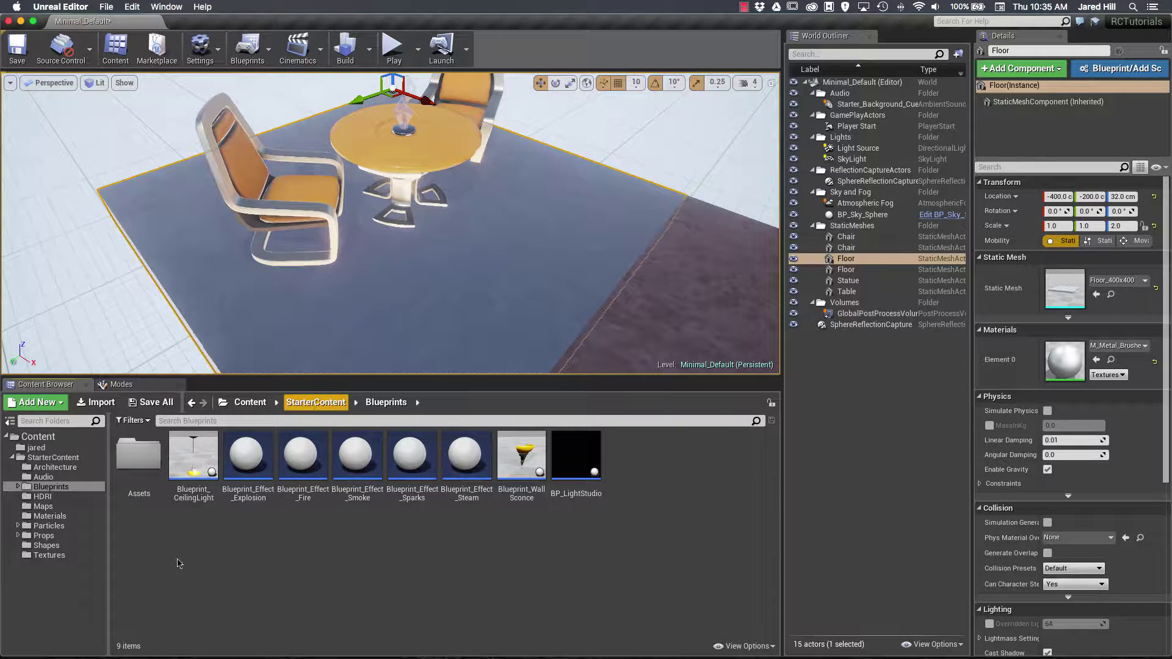
click(131, 384)
click(79, 384)
click(125, 384)
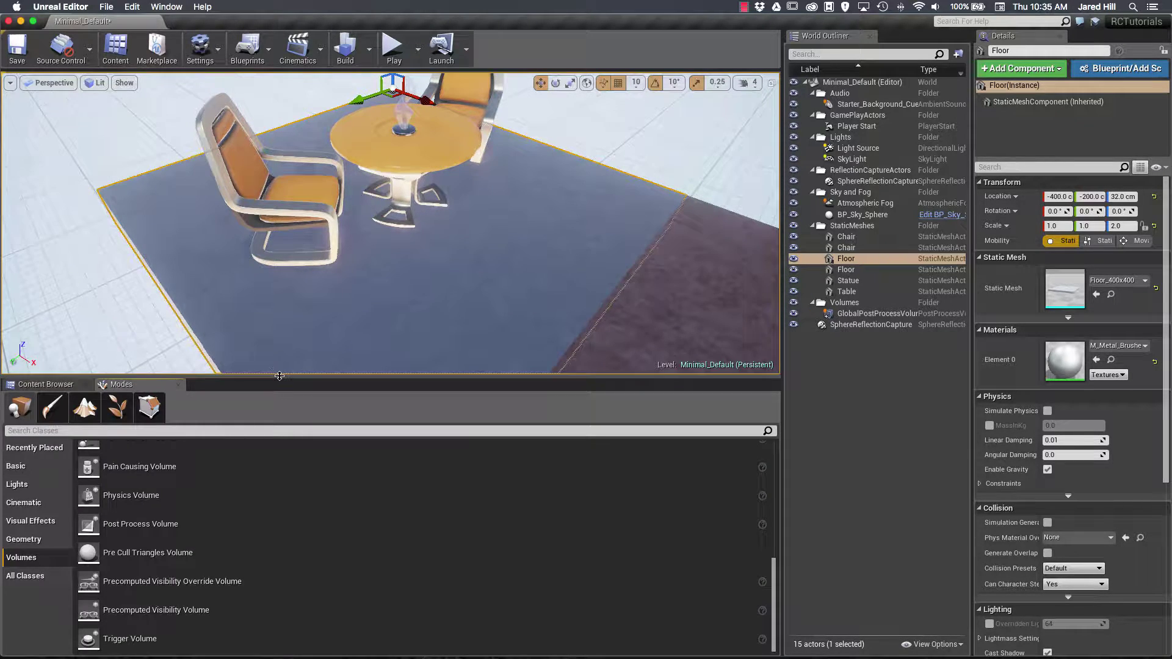
drag(279, 376, 257, 482)
mouse_move(255, 427)
mouse_down()
mouse_move(255, 379)
mouse_move(255, 413)
mouse_up()
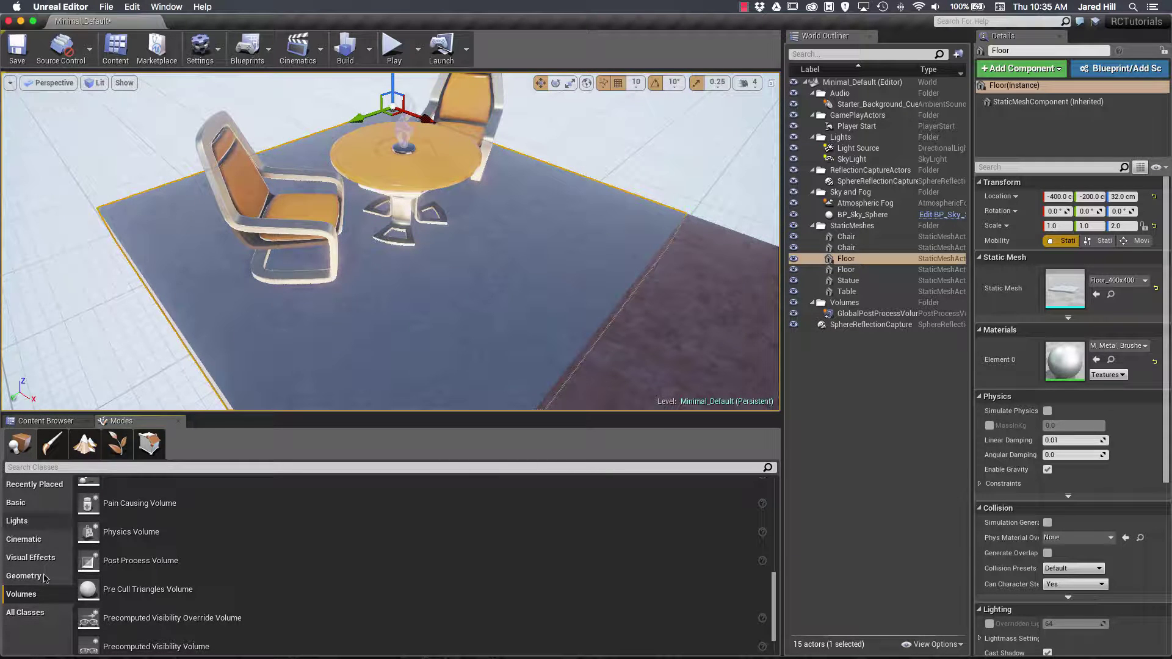
Resize the viewport/Modes split and show the Basic, then Recently Placed, class categories.
drag(318, 413, 305, 481)
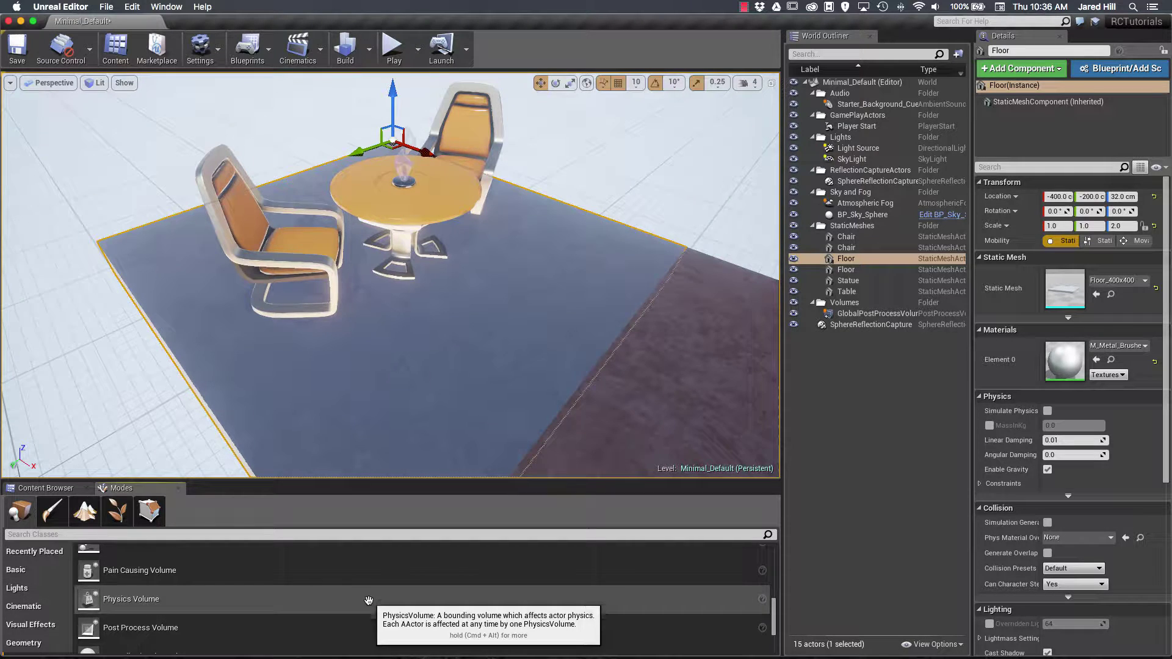
scroll(366, 602, up, 10)
scroll(366, 602, down, 11)
scroll(366, 602, down, 3)
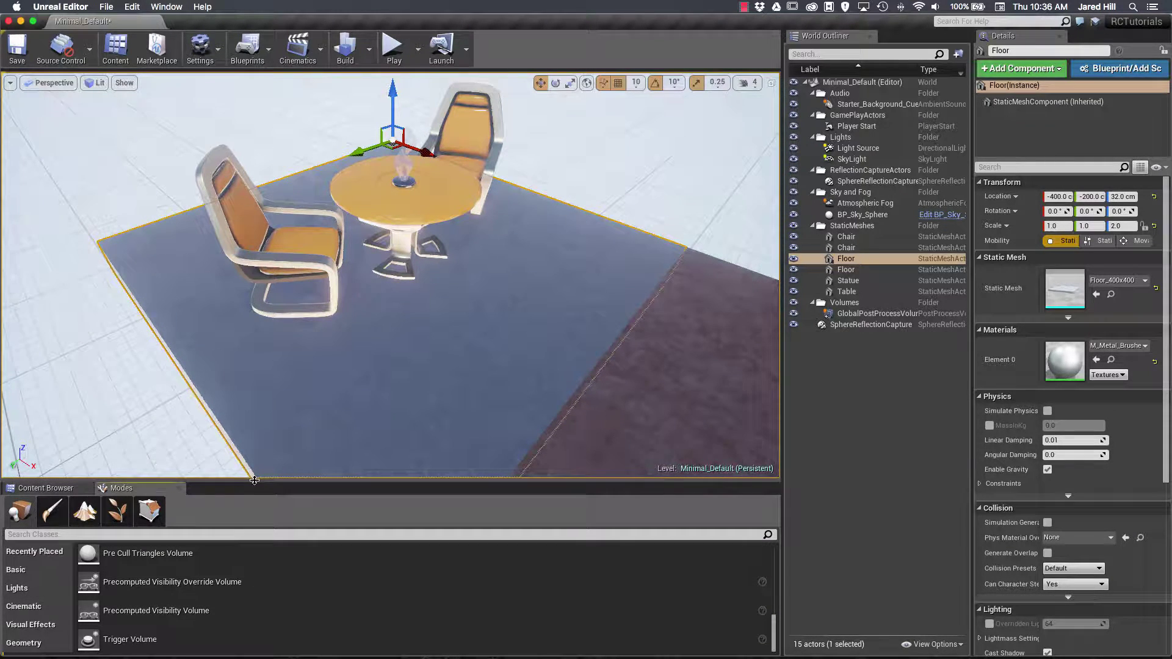
drag(255, 480, 235, 510)
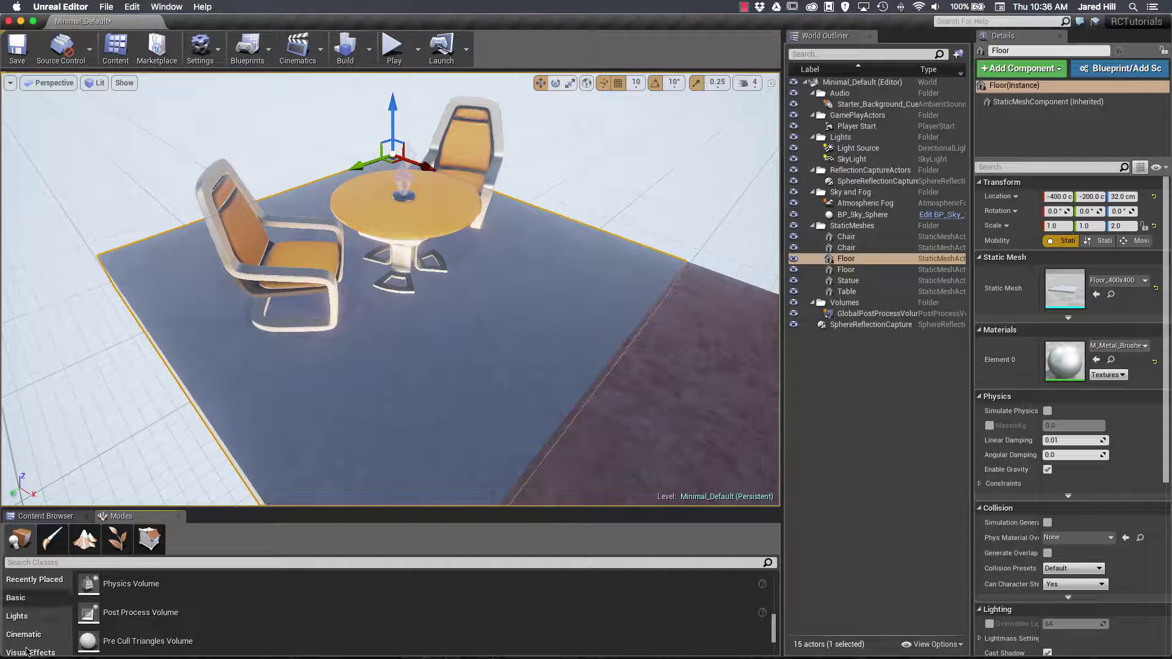
click(18, 598)
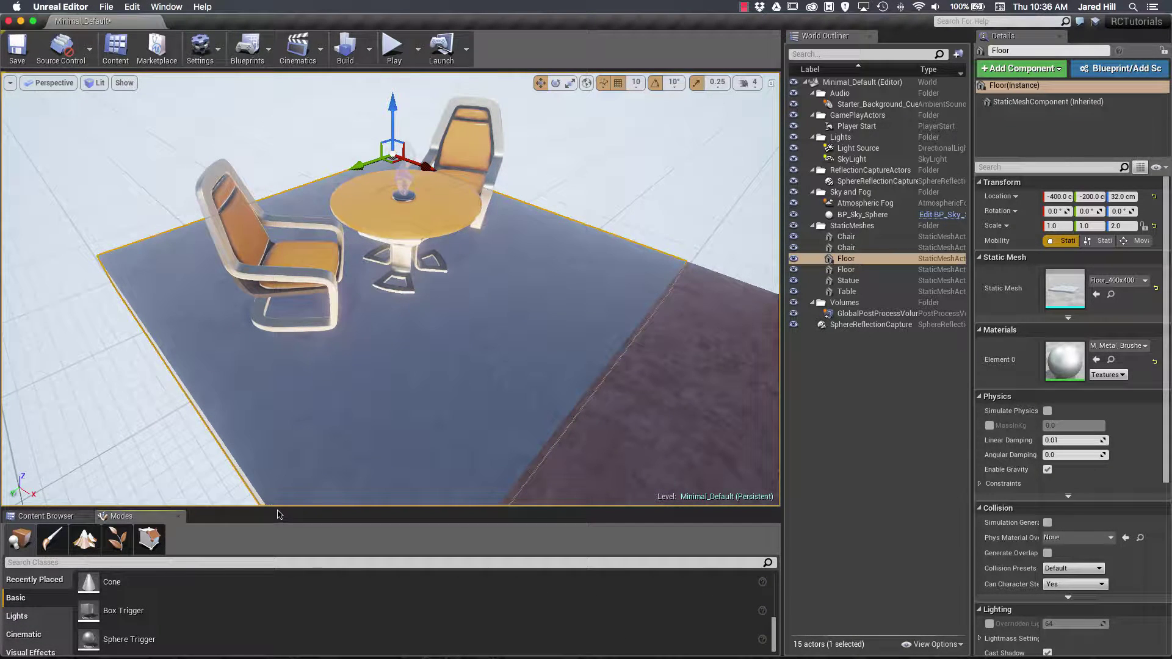
drag(278, 509, 273, 433)
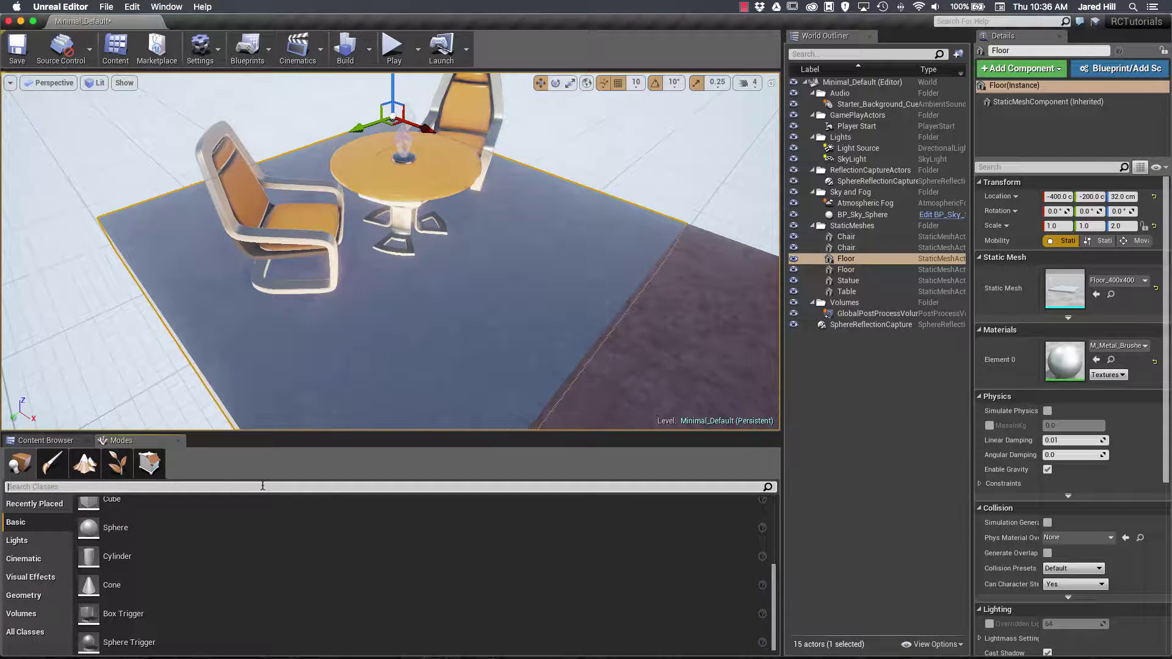
click(38, 505)
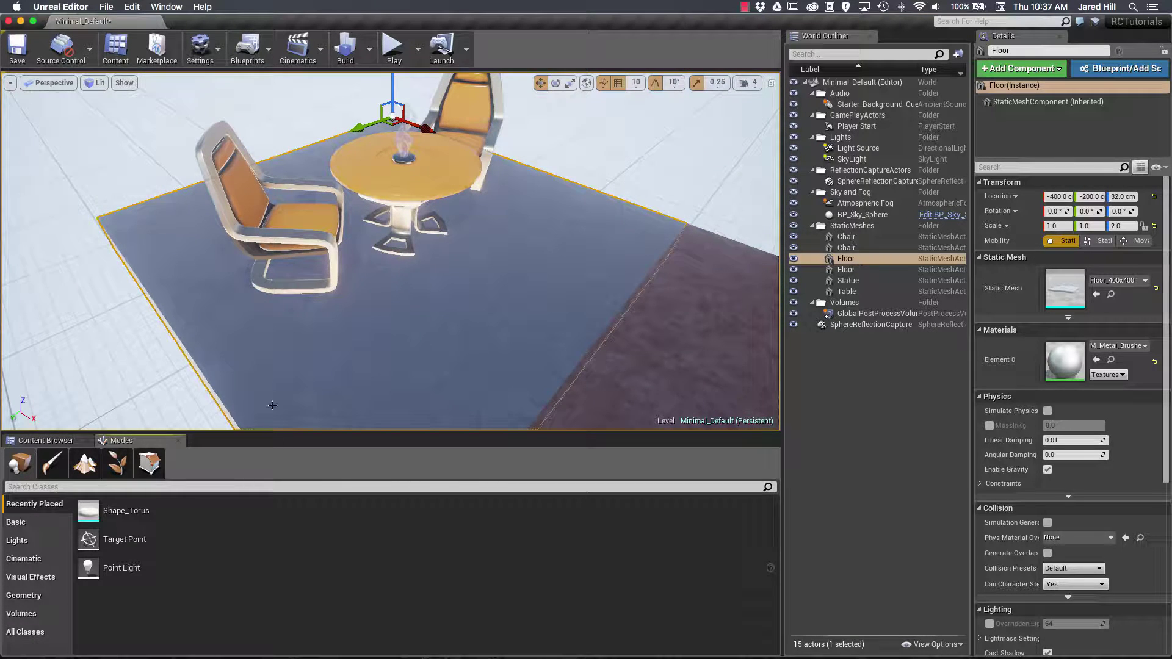
Dock the Modes panel across the top of the editor, then pull it toward the right side.
drag(122, 440, 410, 399)
drag(427, 351, 590, 38)
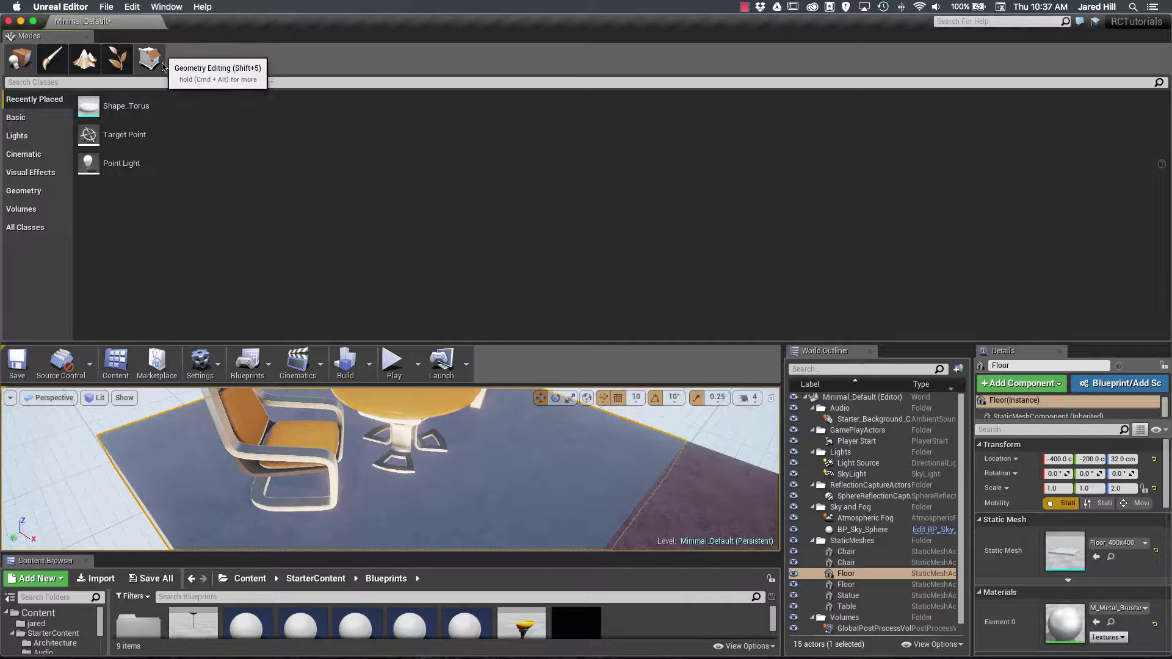
drag(486, 275, 965, 471)
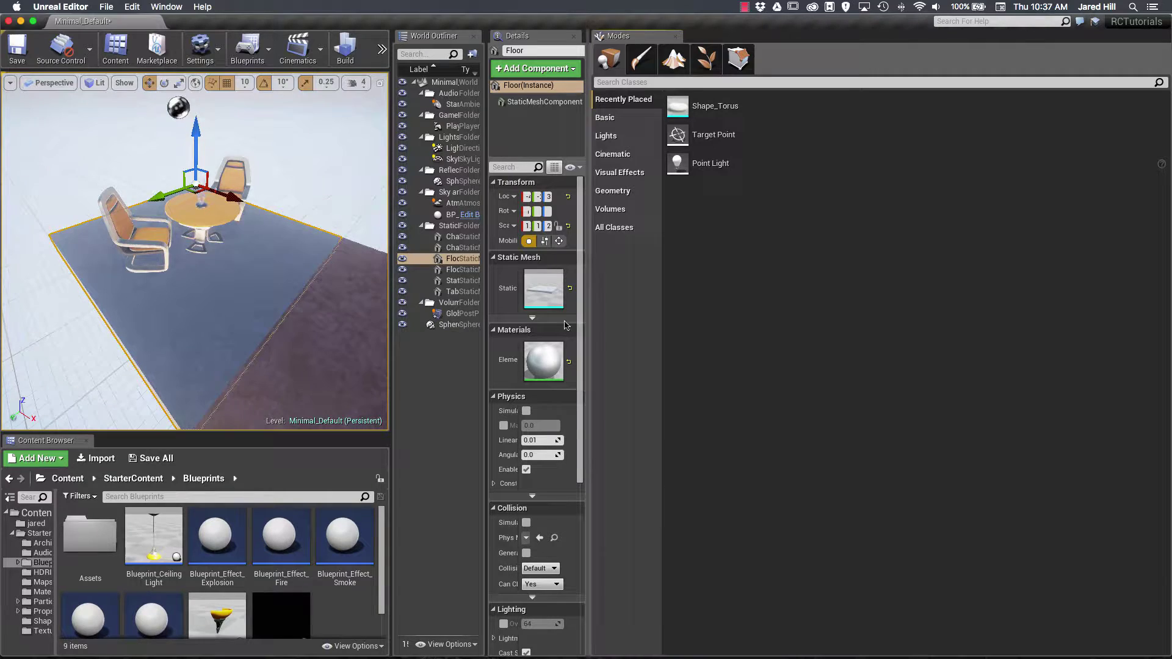
Dock Modes beside the Content Browser on the left, move the viewport right, and collapse the folder tree.
drag(618, 36, 122, 441)
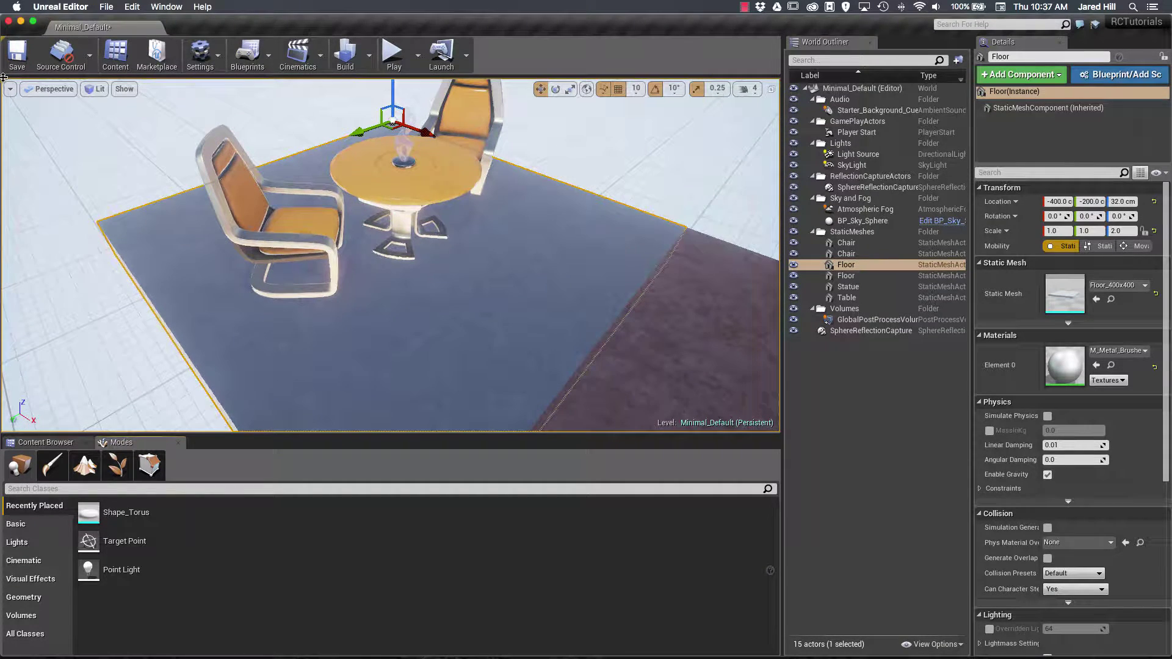
drag(39, 87, 1171, 299)
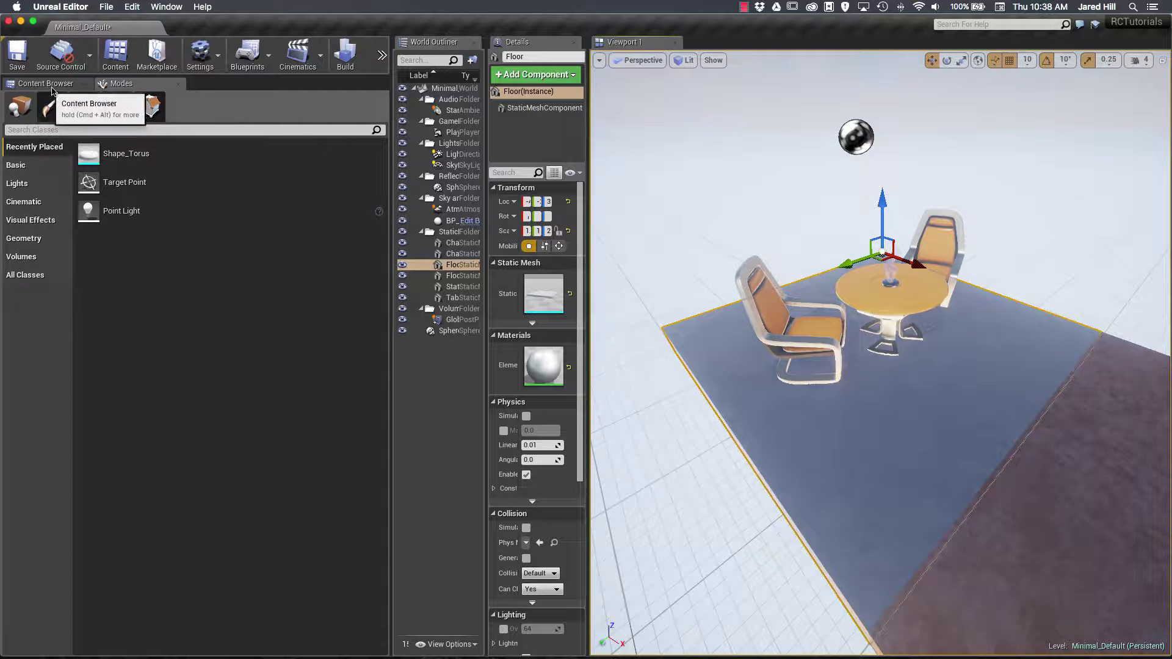
click(67, 84)
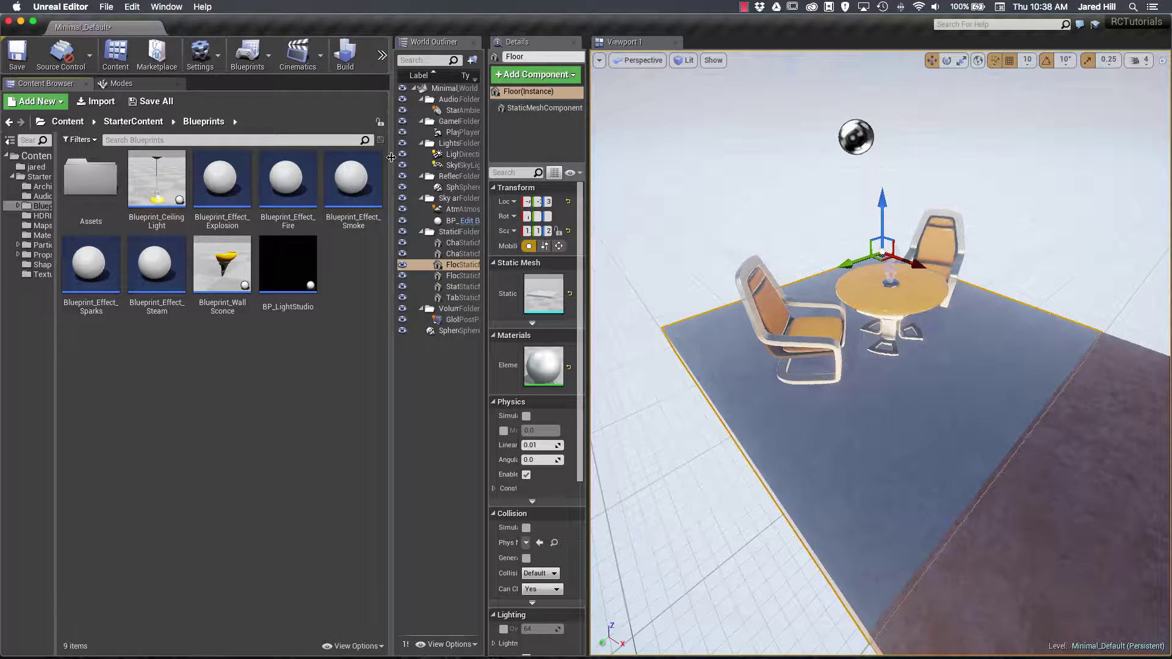
drag(383, 160, 241, 191)
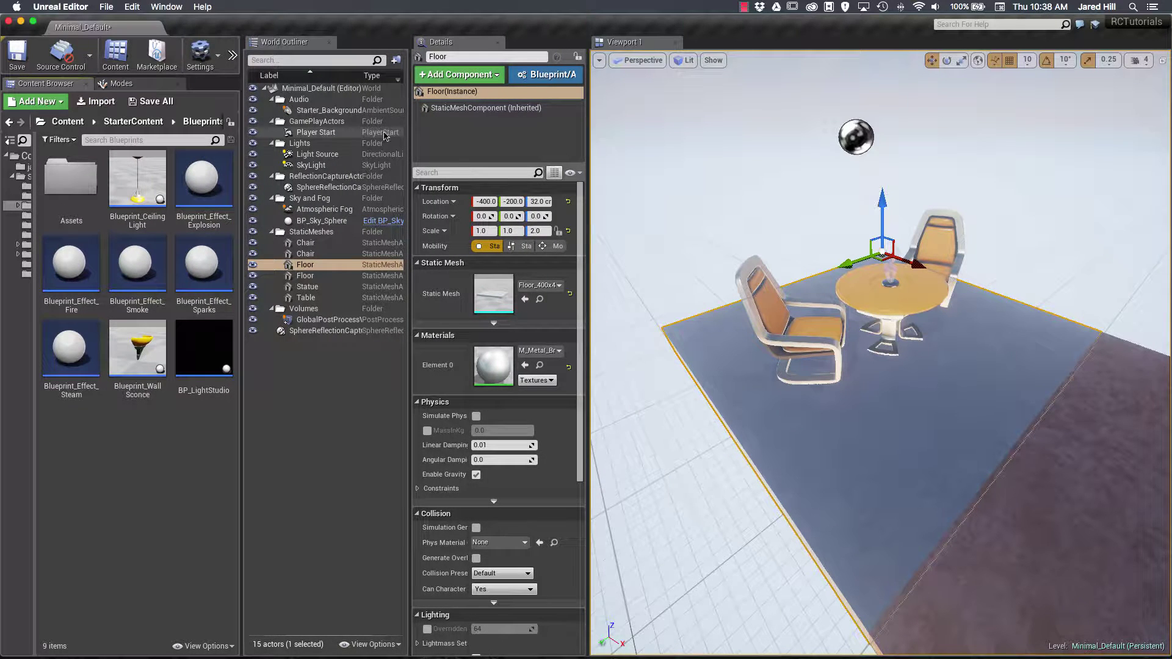
click(10, 141)
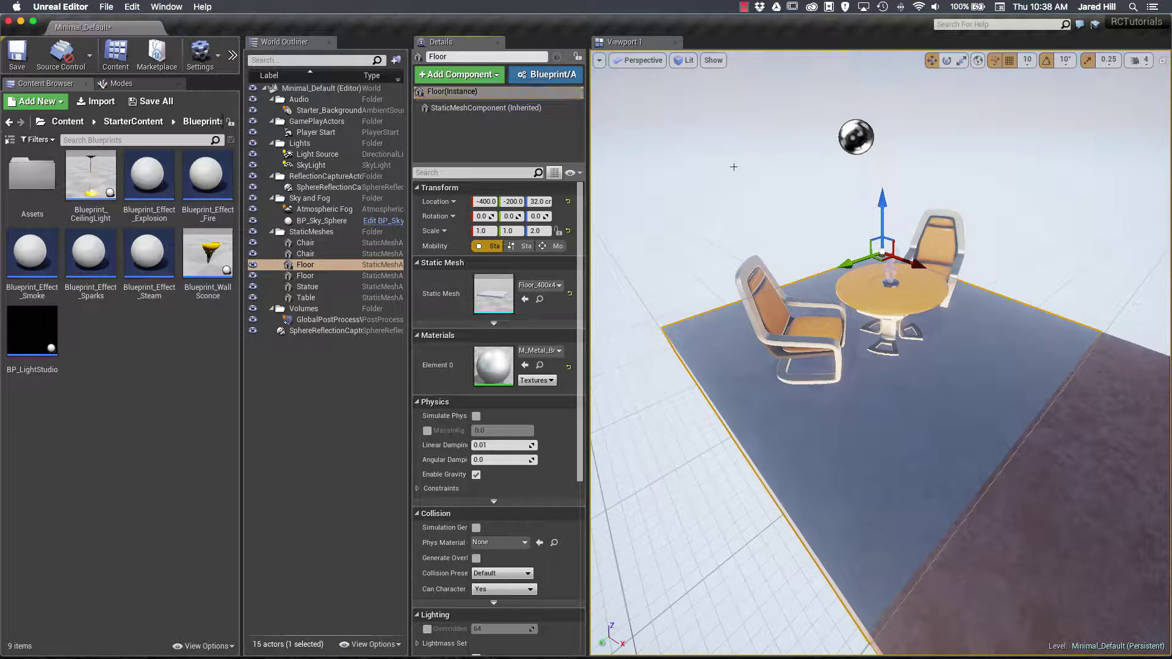
Redock the Details panel and World Outliner as columns on the right of the viewport.
drag(455, 49, 1167, 99)
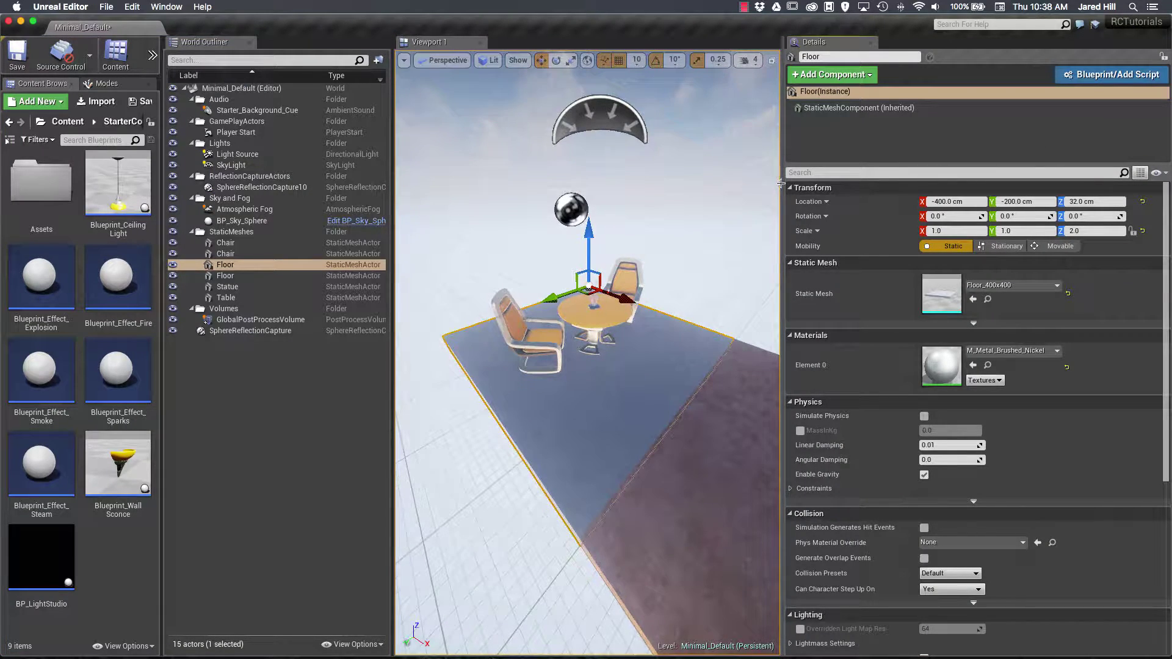
drag(783, 232, 979, 232)
drag(390, 235, 311, 234)
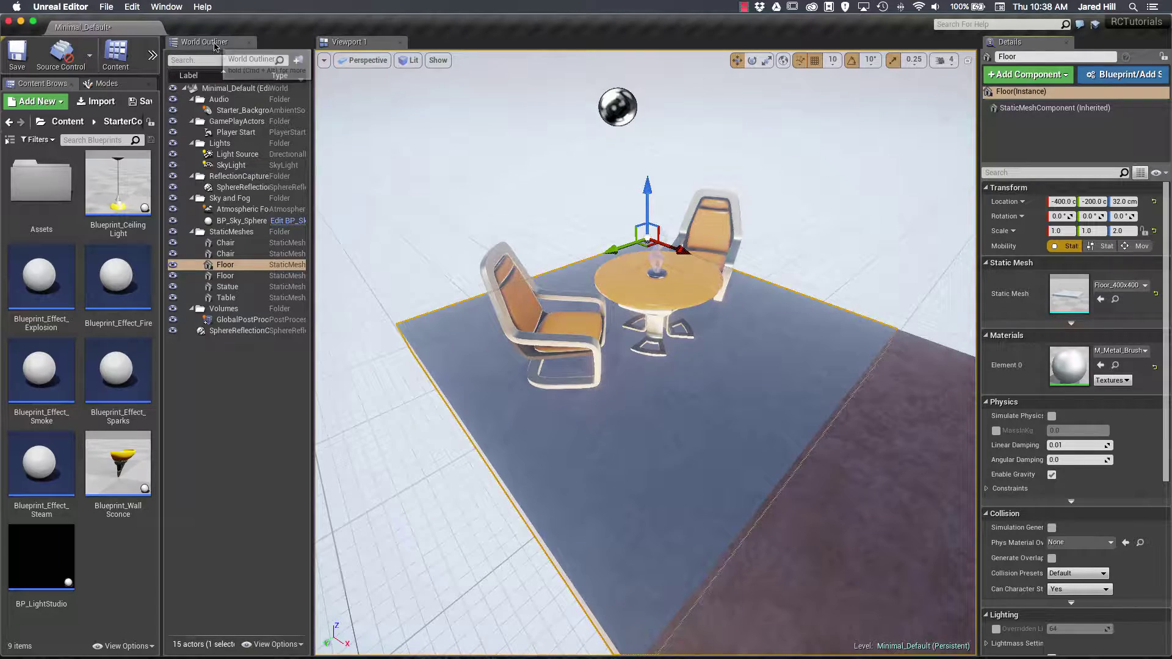
drag(205, 41, 943, 160)
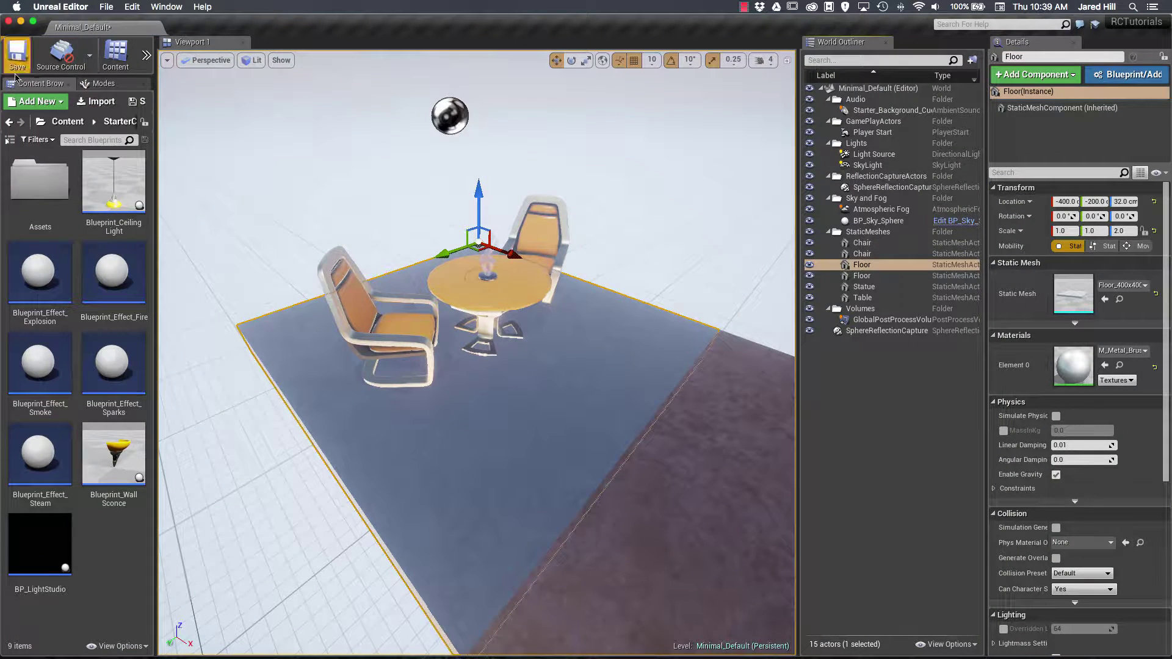
Dock the Content Browser and Modes under the viewport and the toolbar across the top, heightening the viewport.
drag(38, 84, 290, 618)
drag(19, 90, 313, 356)
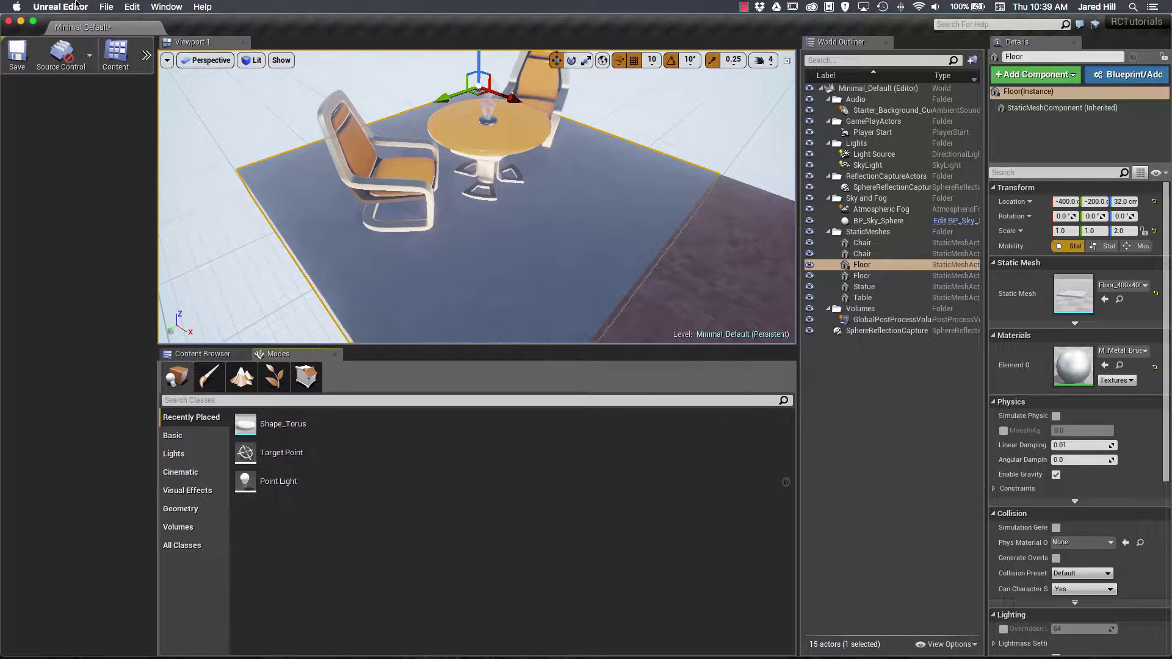
click(3, 41)
drag(67, 41, 386, 96)
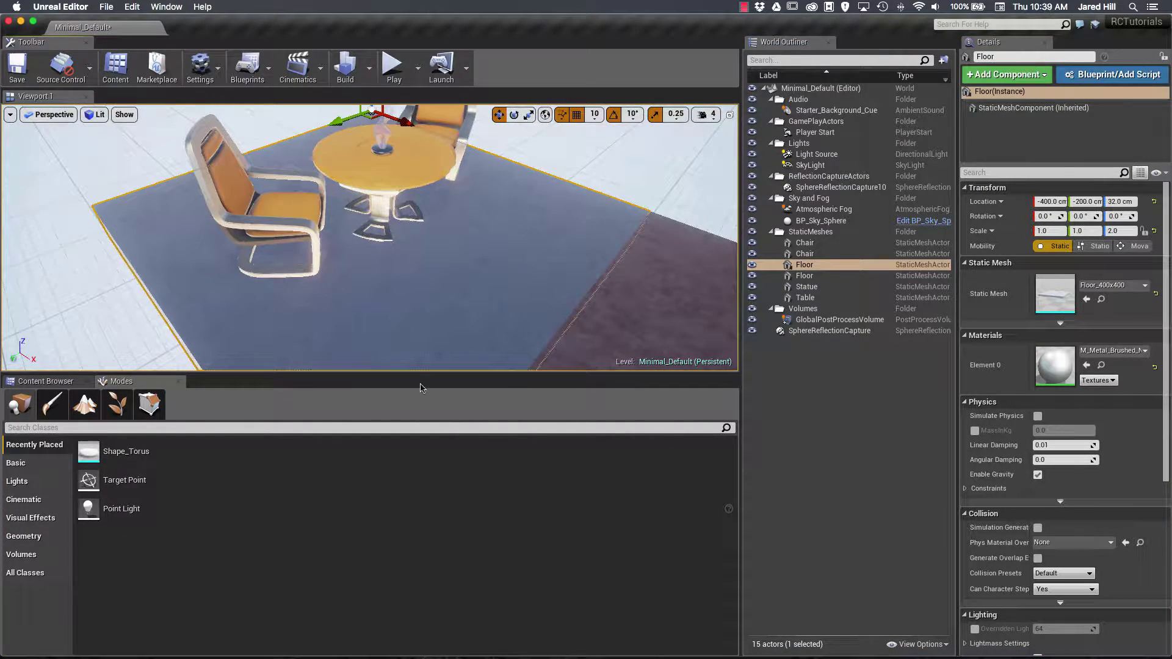
drag(419, 373, 418, 452)
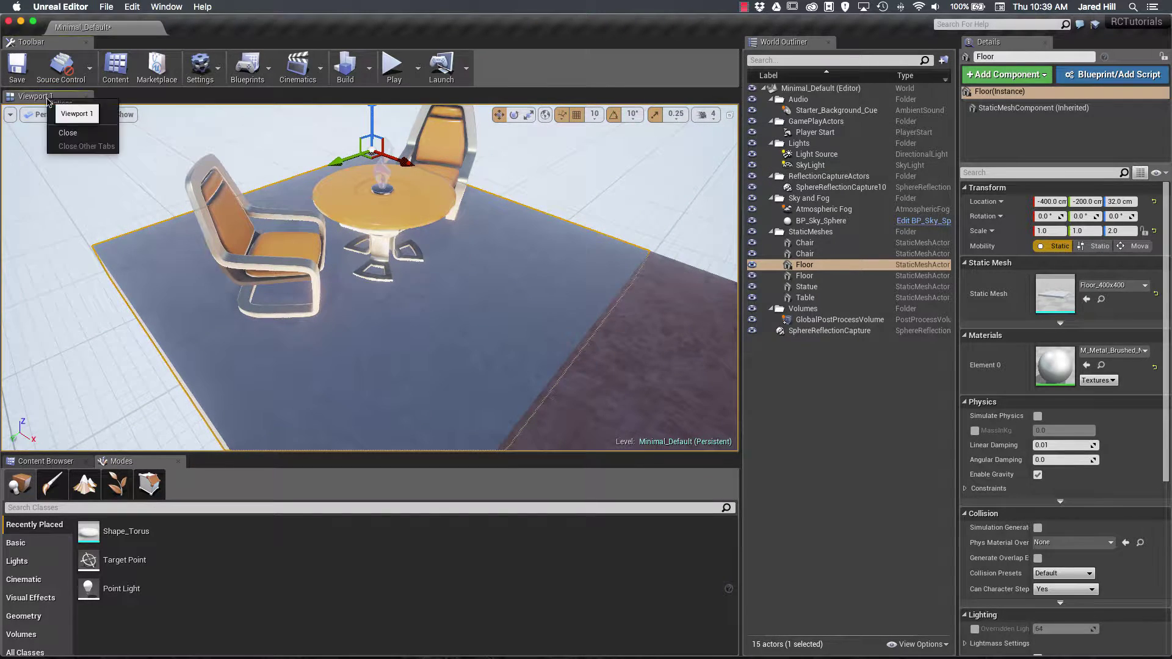
Hide the Viewport 1 and Toolbar tab headers, leaving the Content Browser tab unchanged.
click(72, 114)
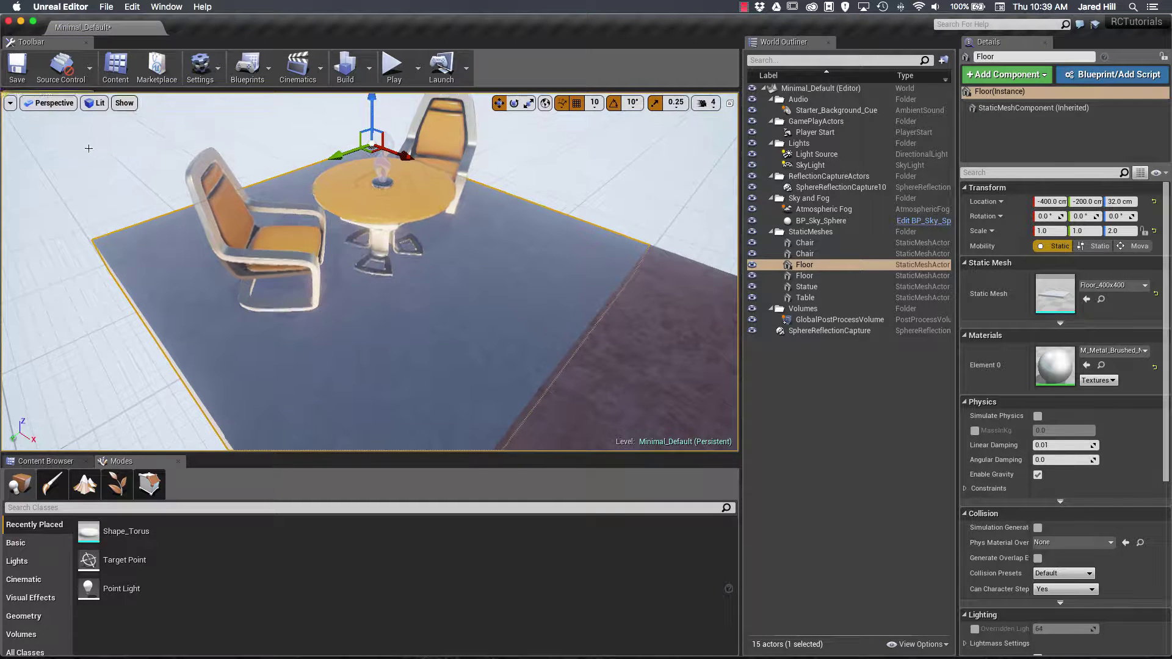
right_click(57, 49)
click(72, 57)
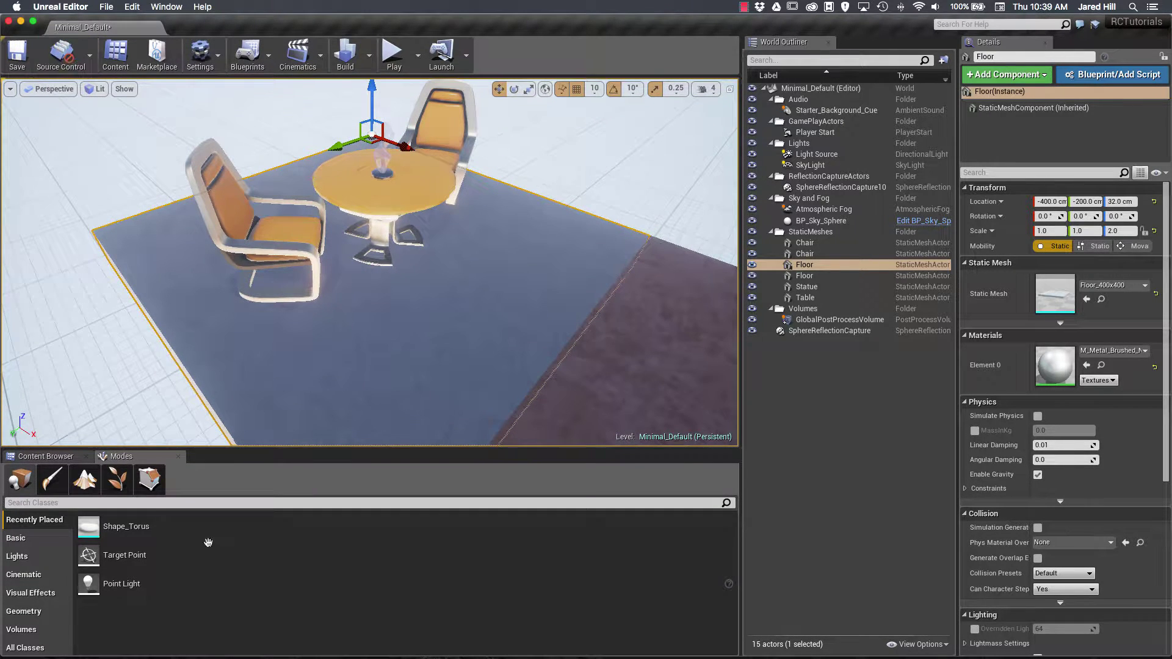
right_click(72, 457)
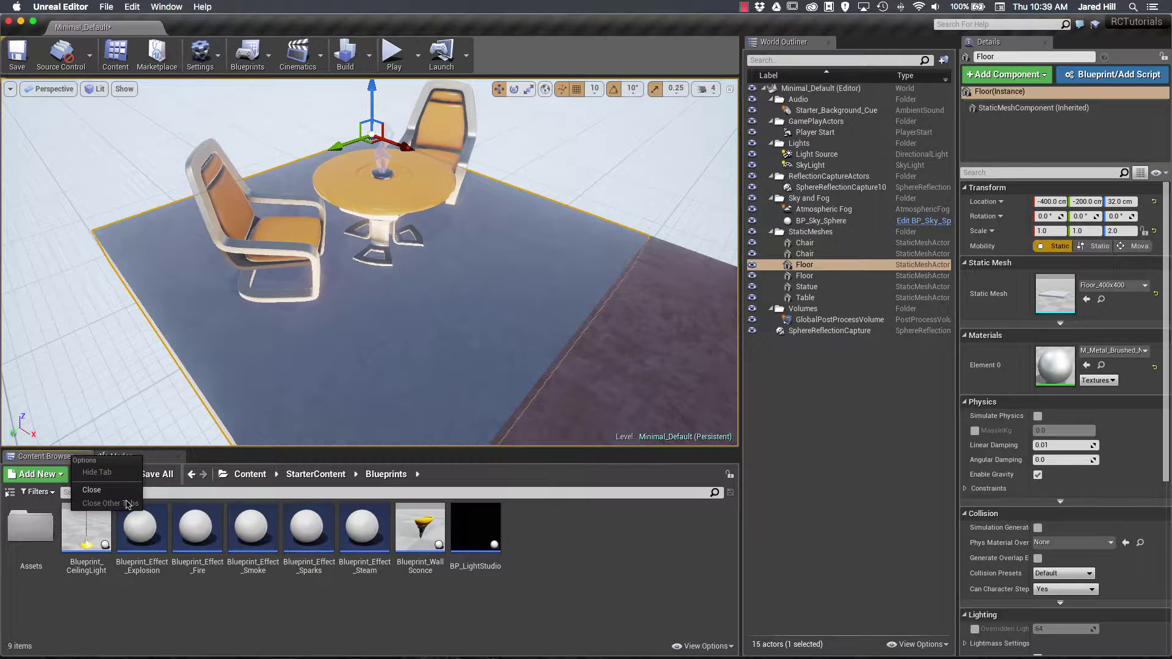
click(206, 456)
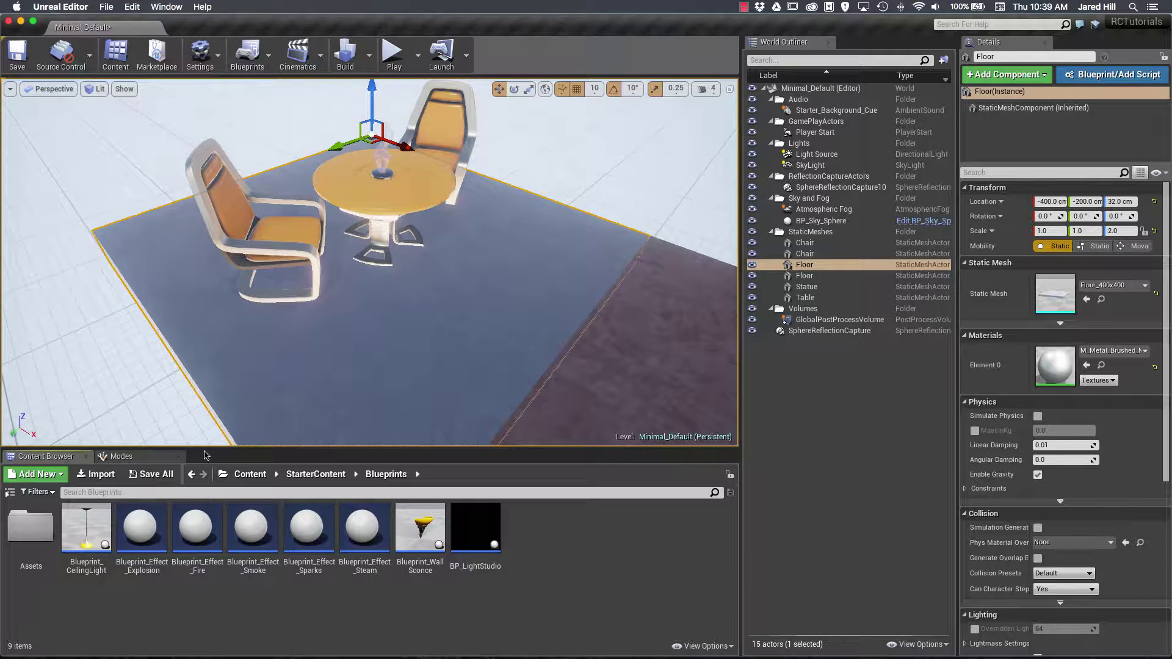
Hide the Details panel's tab header, with the Content Browser showing in the bottom dock.
click(134, 458)
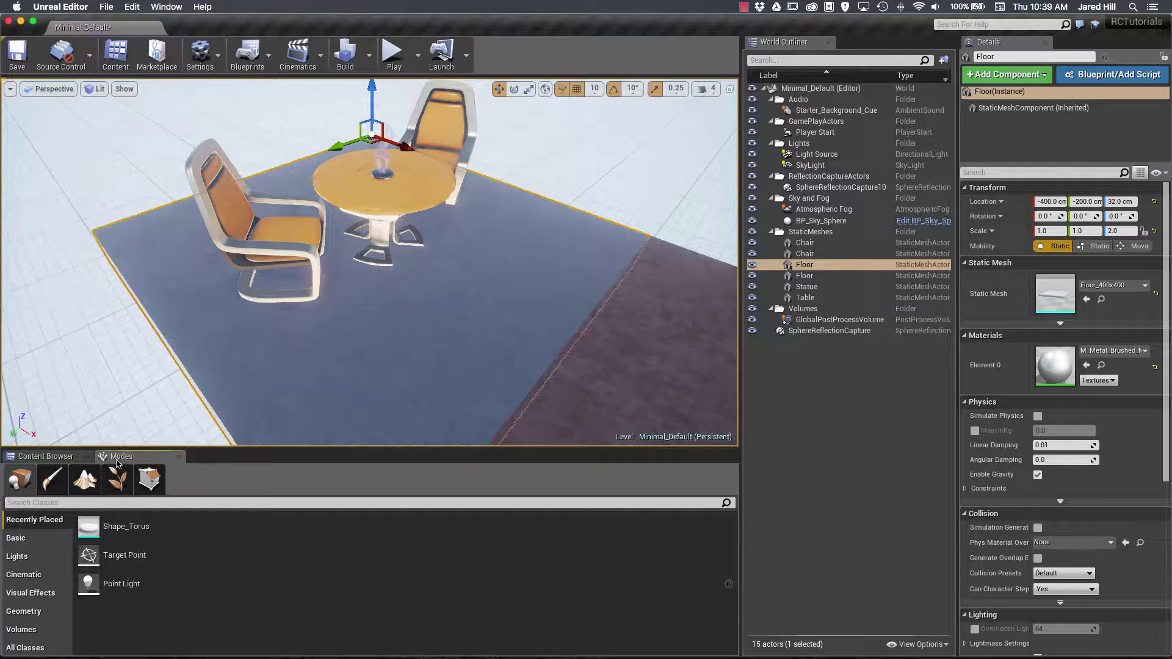
click(71, 457)
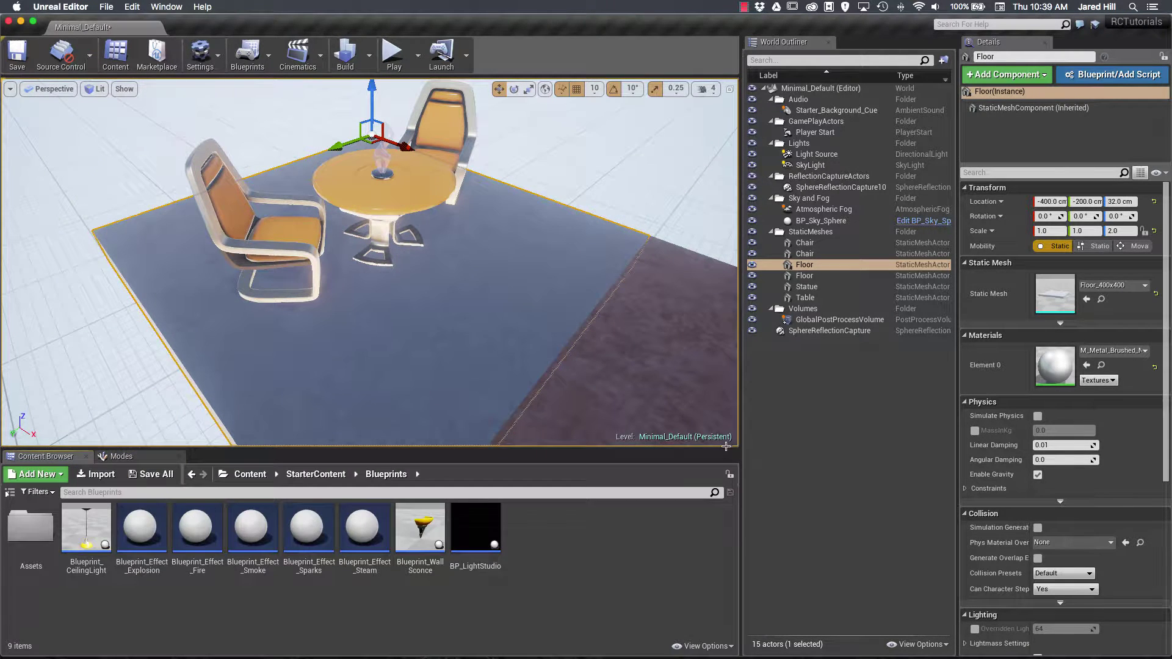
right_click(810, 46)
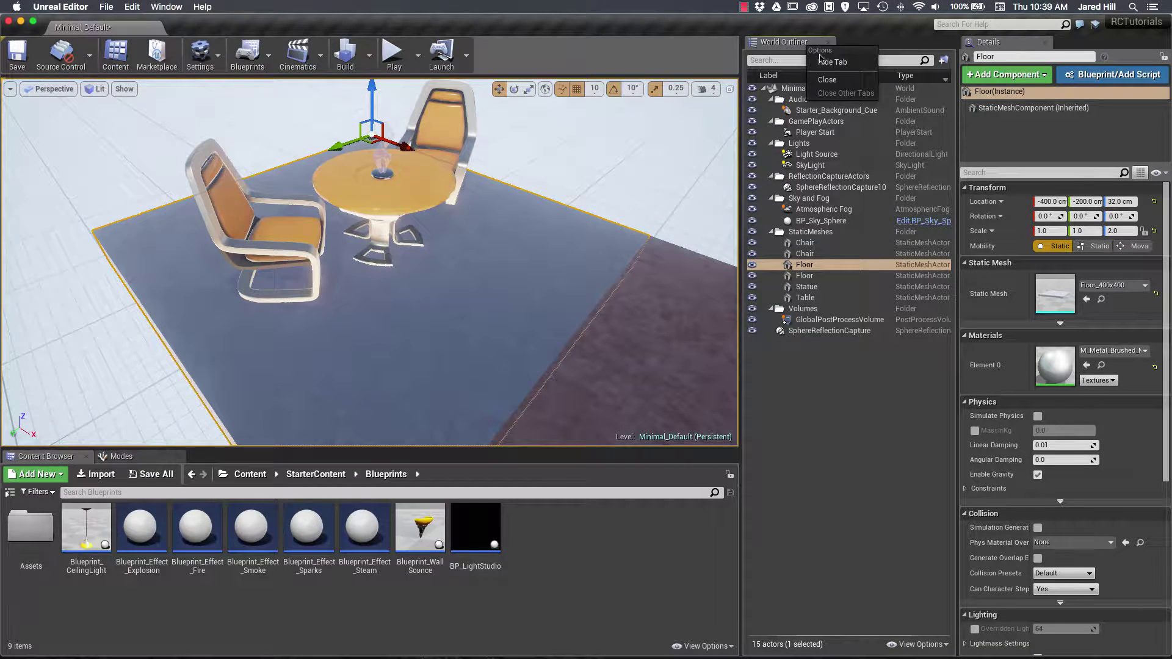
right_click(989, 41)
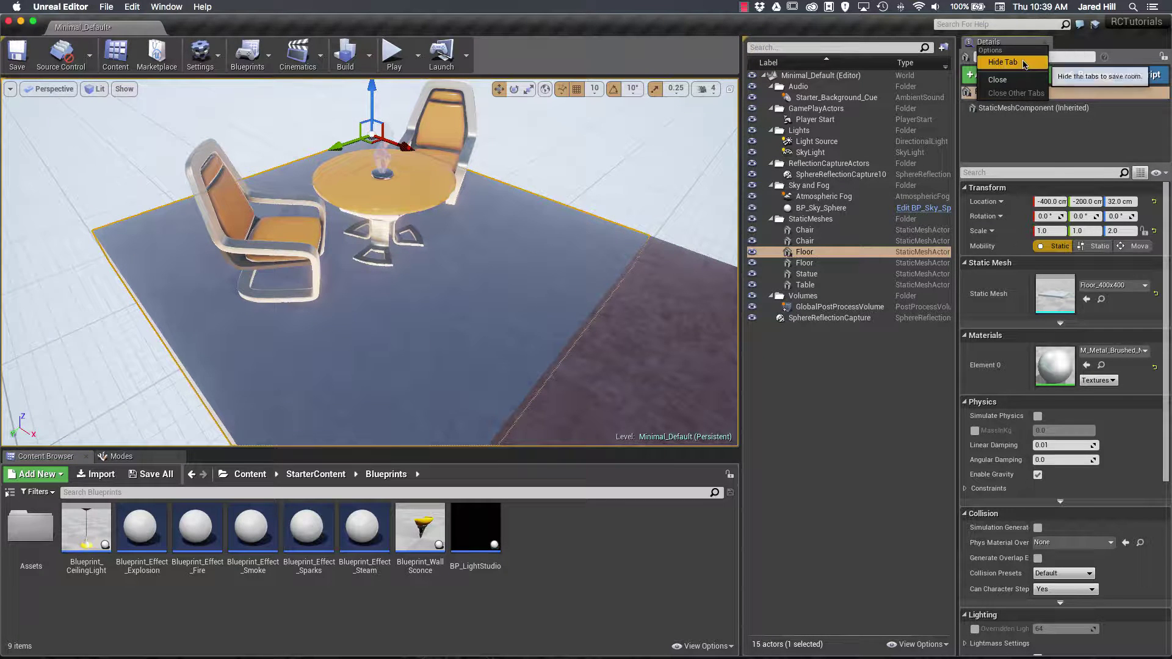
click(997, 66)
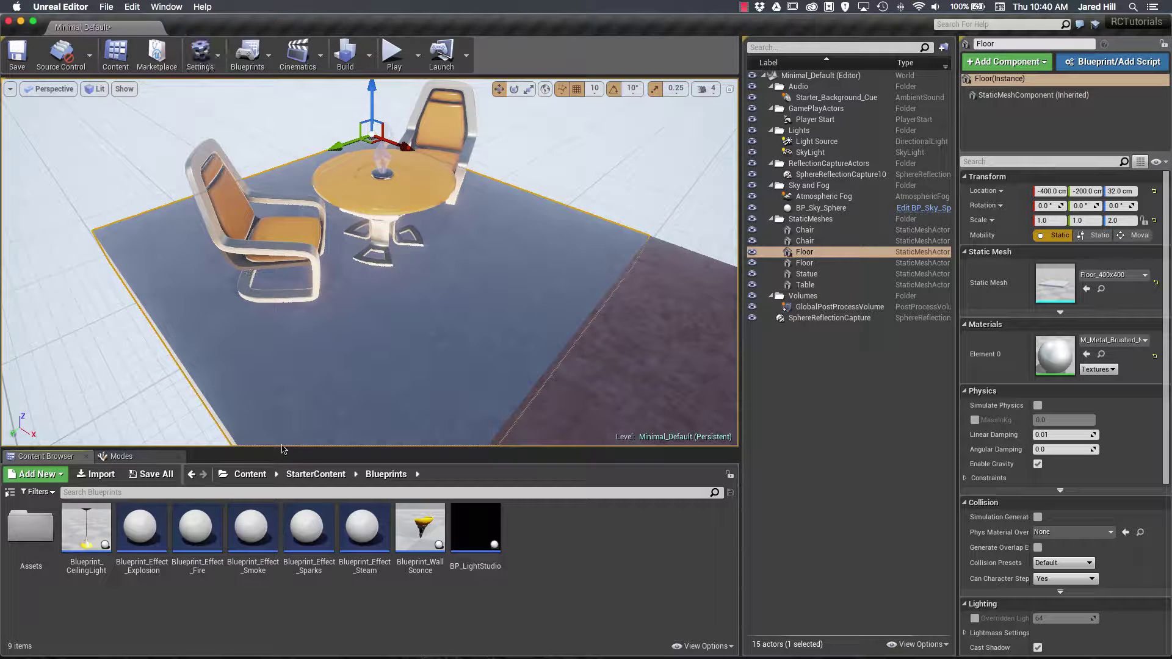
Show the Modes panel in the bottom dock, with Shape_Torus, Target Point and Point Light recently placed.
click(121, 456)
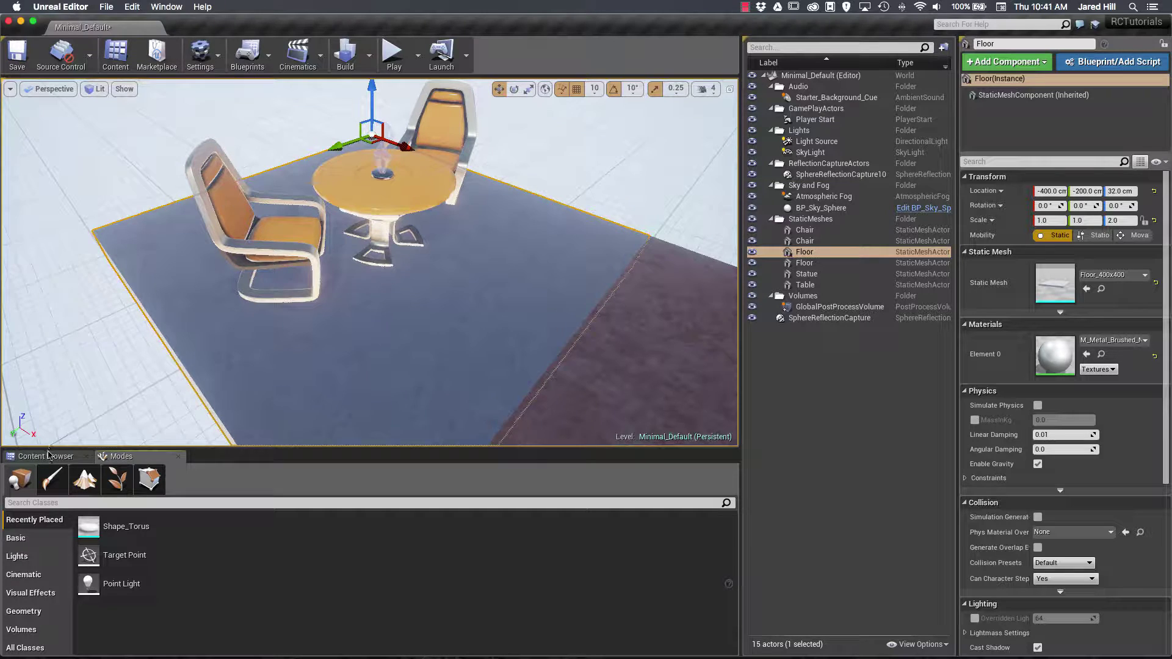
Open the Blueprint_Effect_Smoke asset from the Content Browser in the Blueprint editor.
click(54, 462)
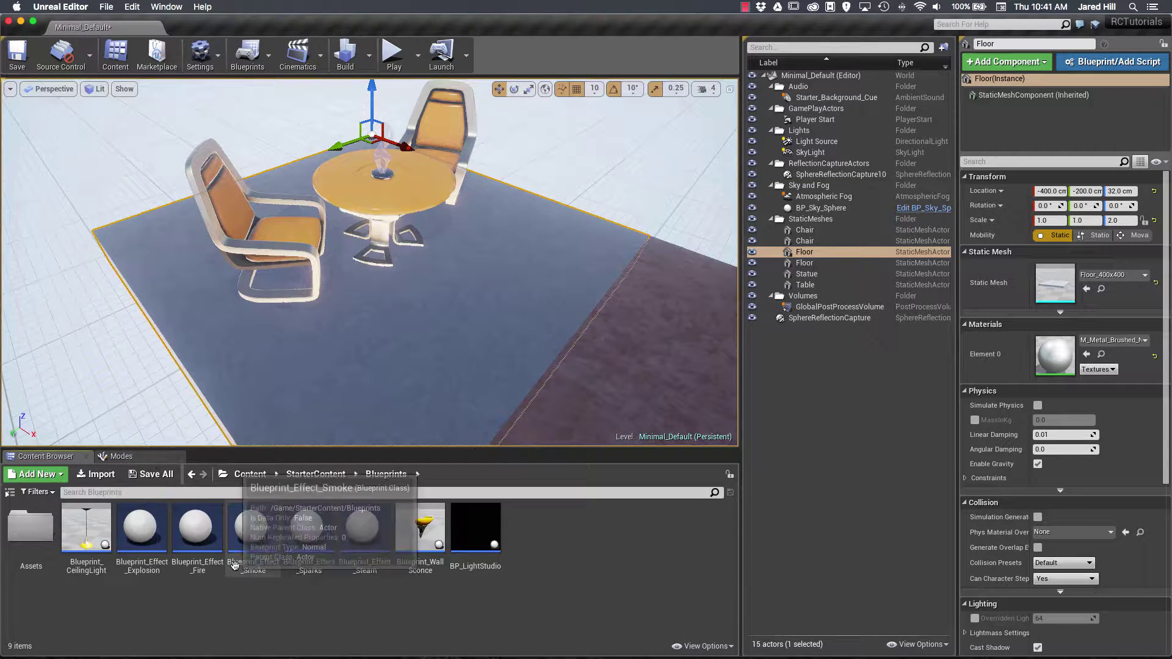
click(258, 551)
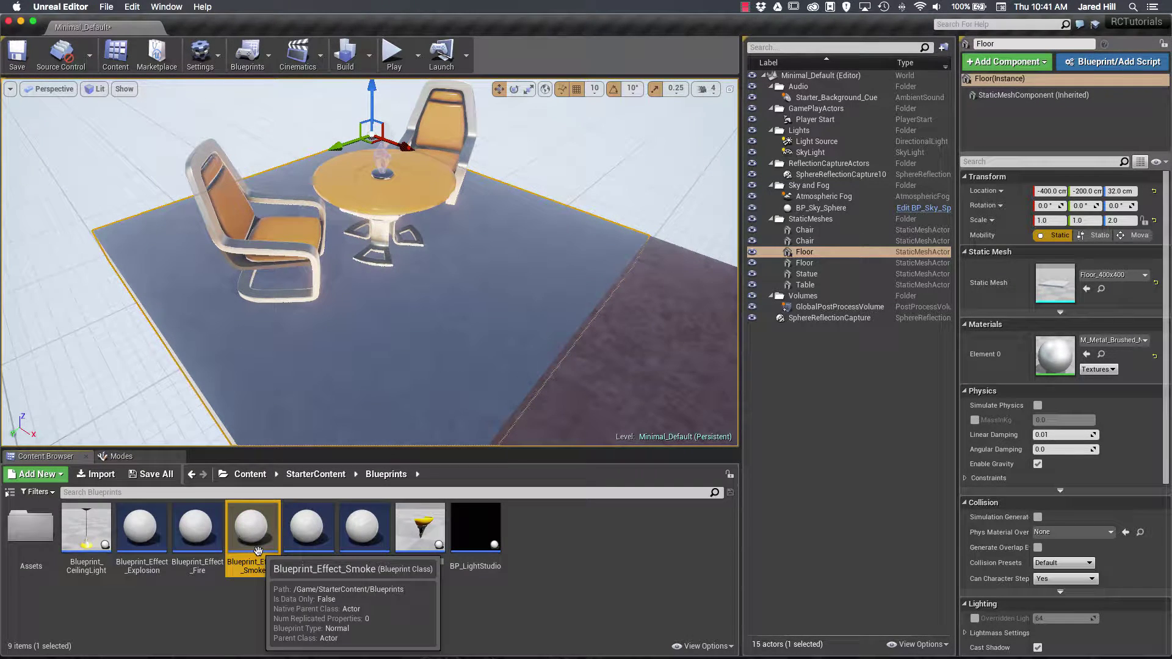
double_click(259, 551)
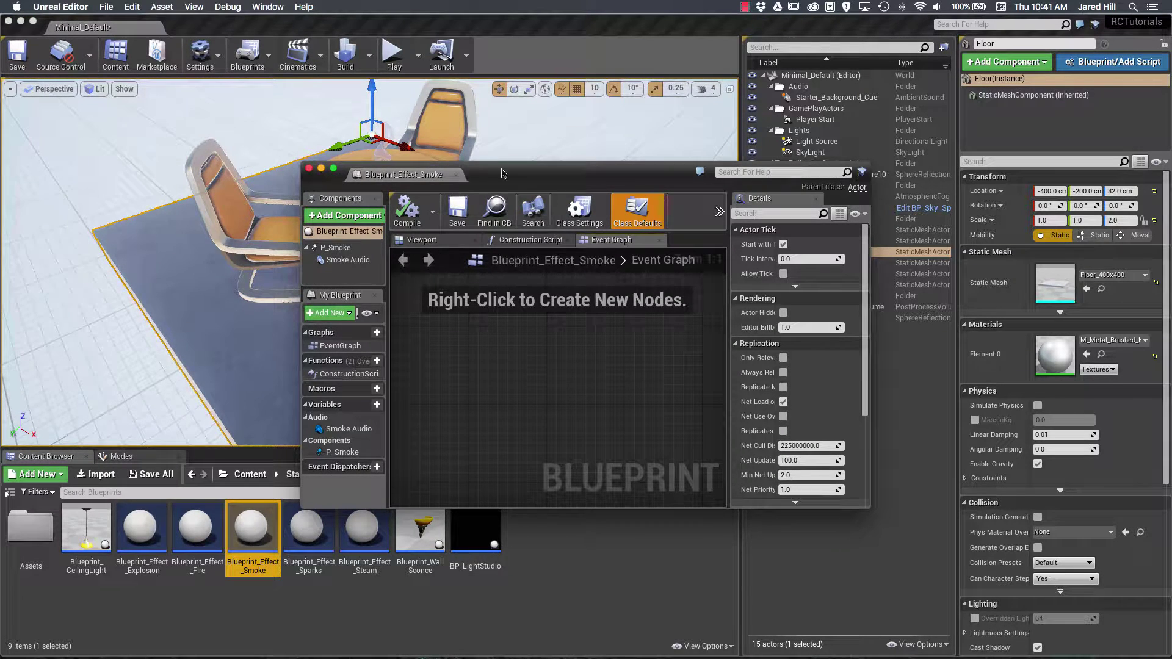
Reposition the Blueprint editor window, maximizing it and restoring it to a smaller size.
drag(502, 173, 478, 152)
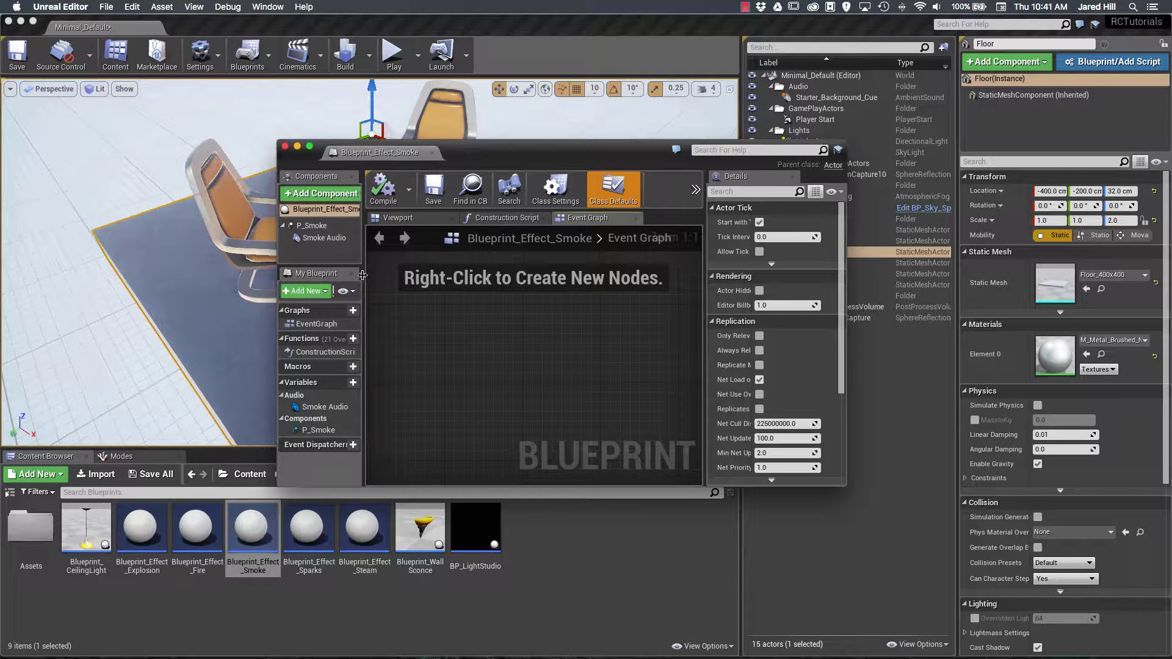
double_click(601, 153)
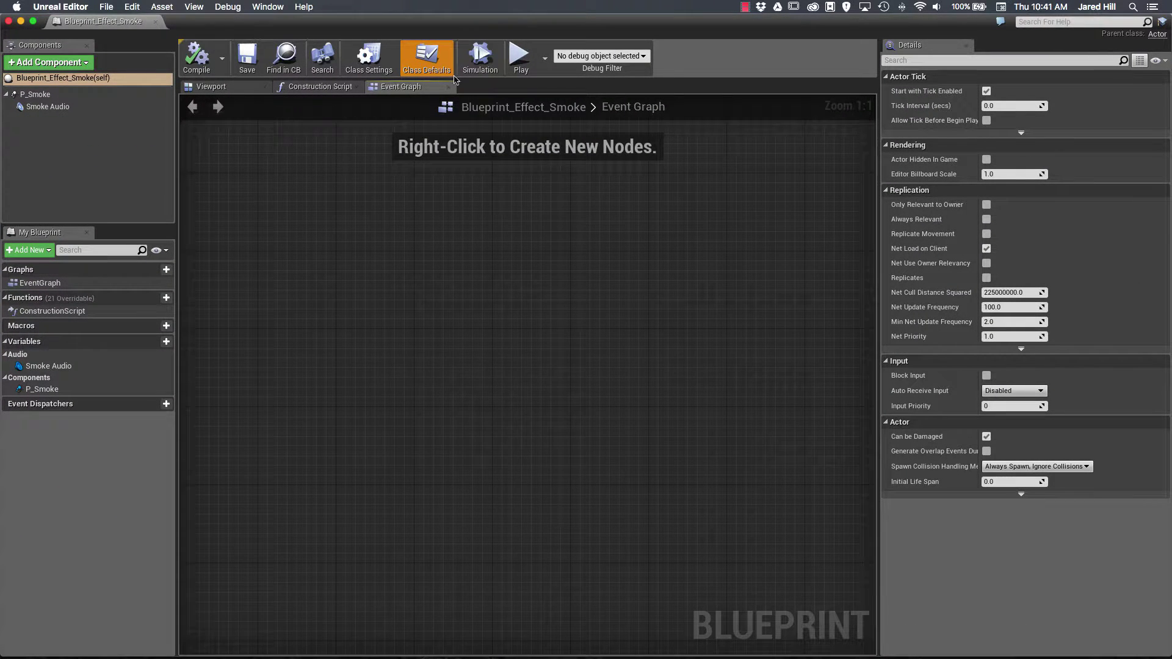
drag(386, 26, 470, 146)
double_click(422, 147)
drag(198, 21, 479, 134)
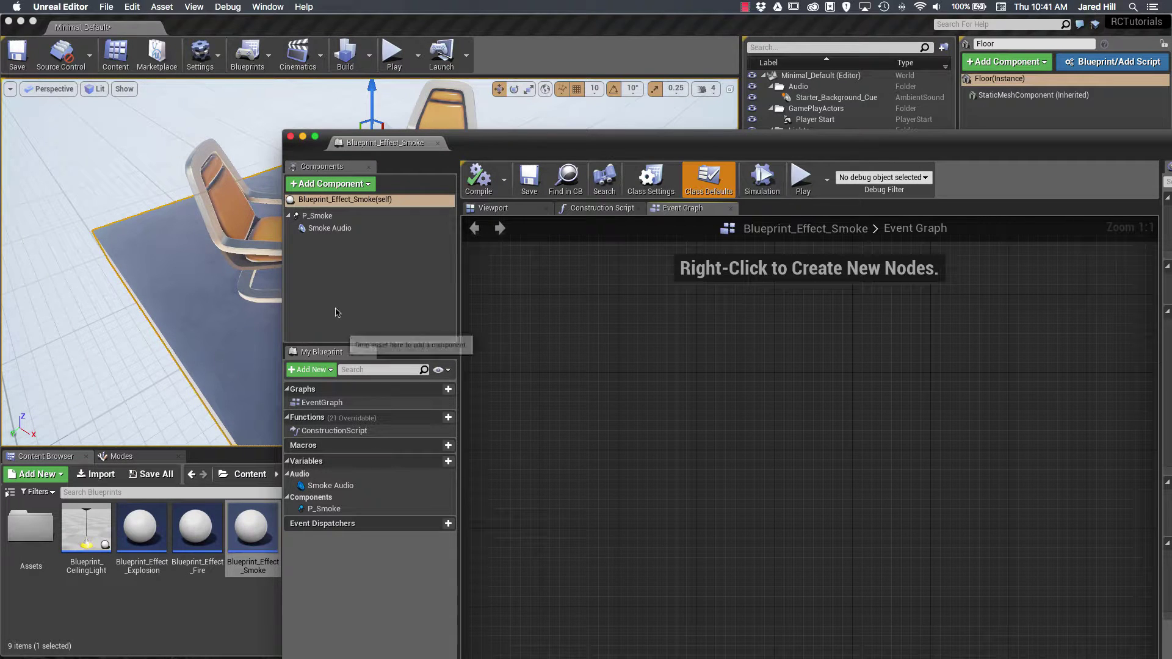
Tear out the Components panel, dock it back above My Blueprint, and enlarge My Blueprint.
drag(348, 174, 207, 459)
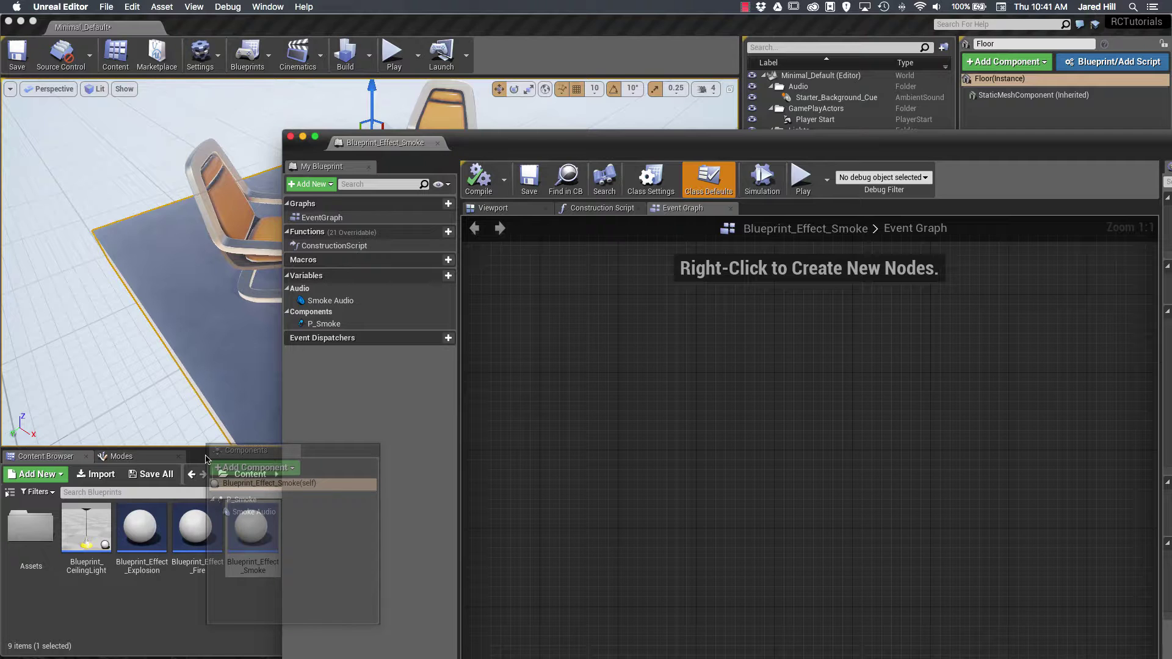
drag(206, 459, 333, 203)
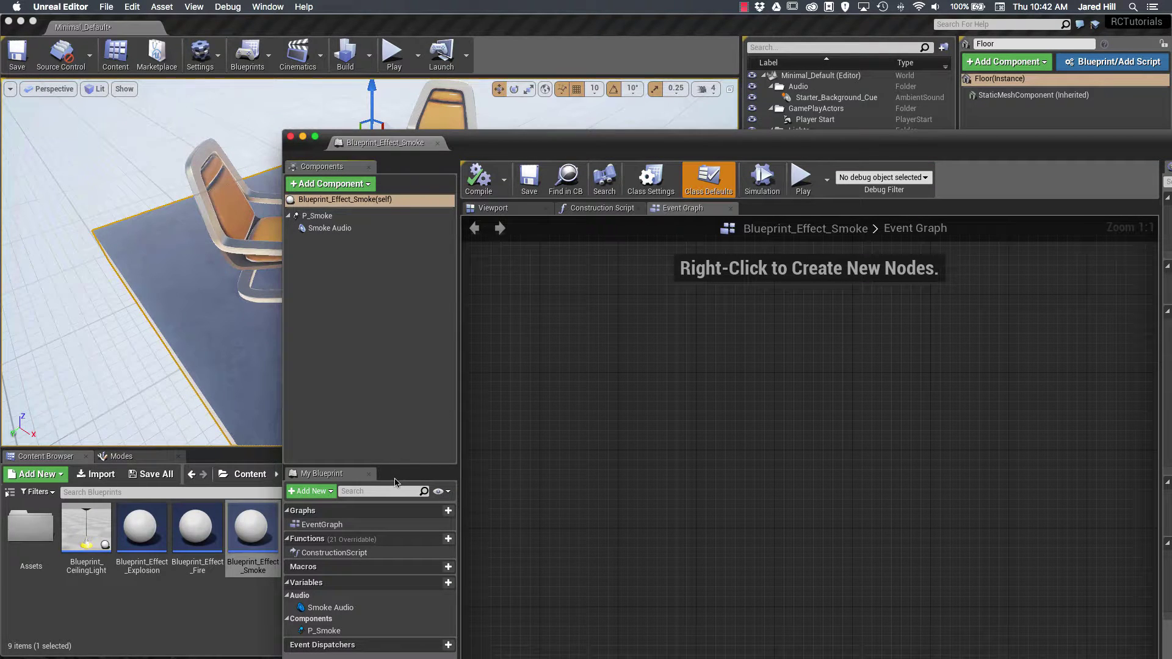
drag(398, 466, 400, 241)
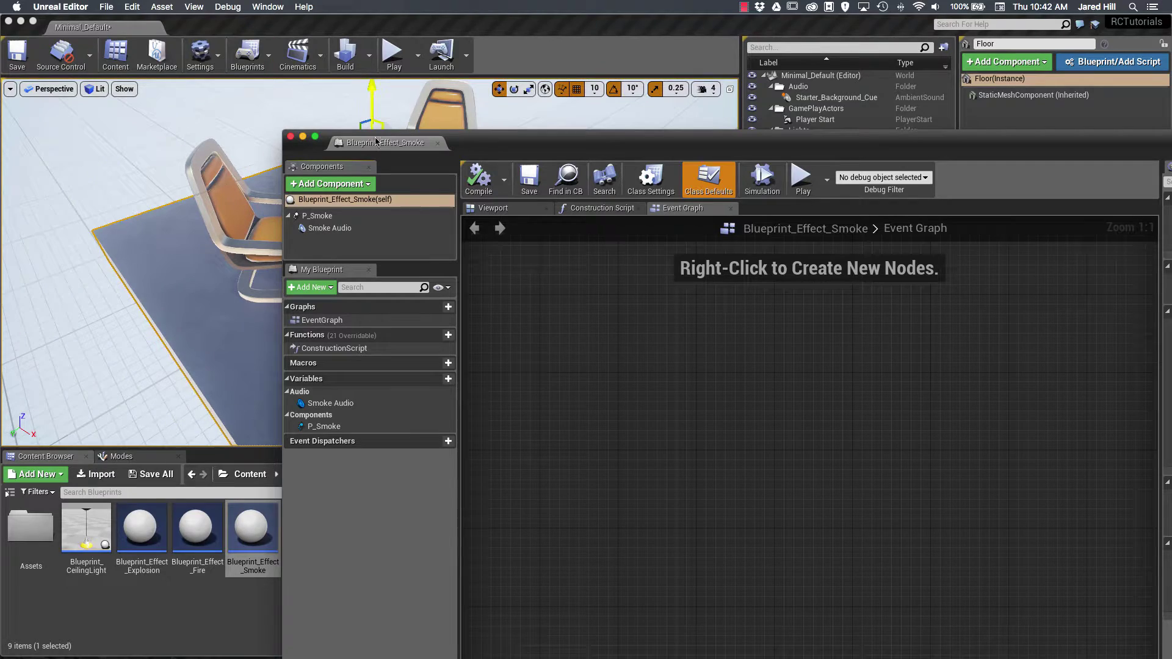
Dock Blueprint_Effect_Smoke as a tab beside Minimal_Default, enlarge Components, then return to Minimal_Default.
click(193, 244)
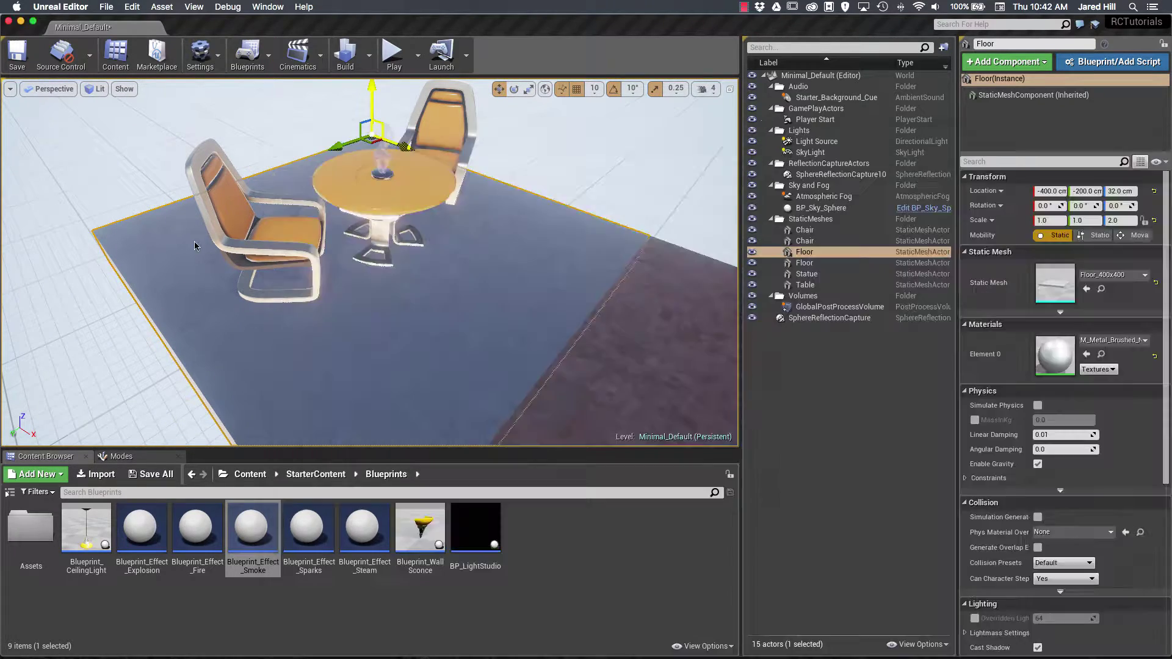
drag(193, 246, 202, 28)
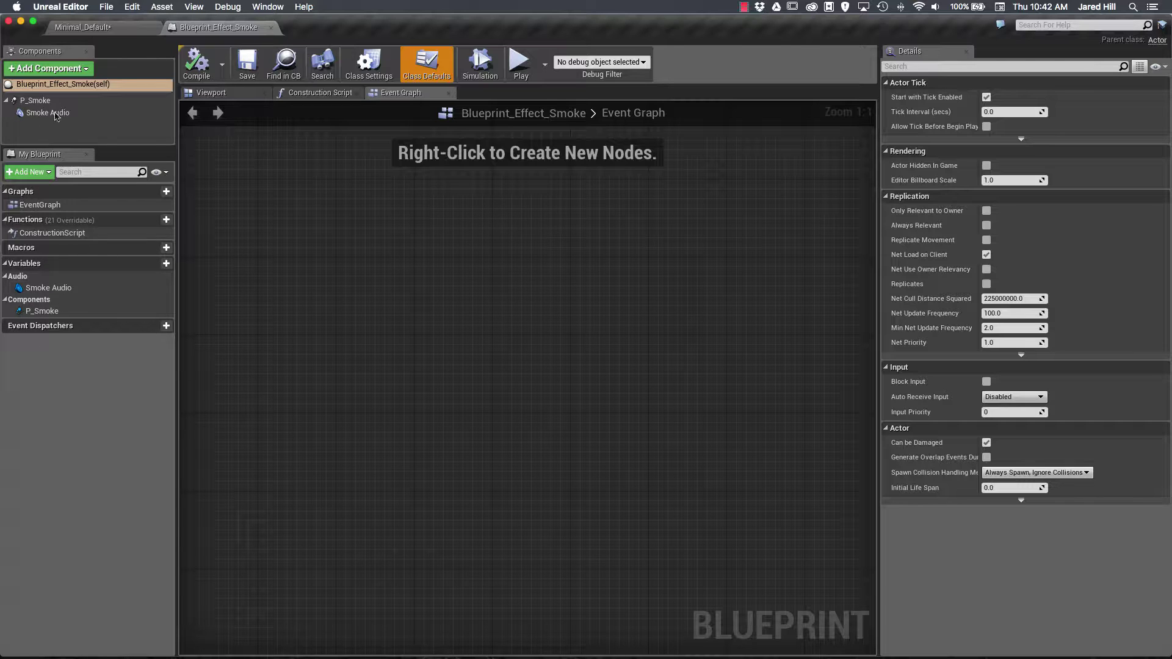
drag(112, 147, 125, 296)
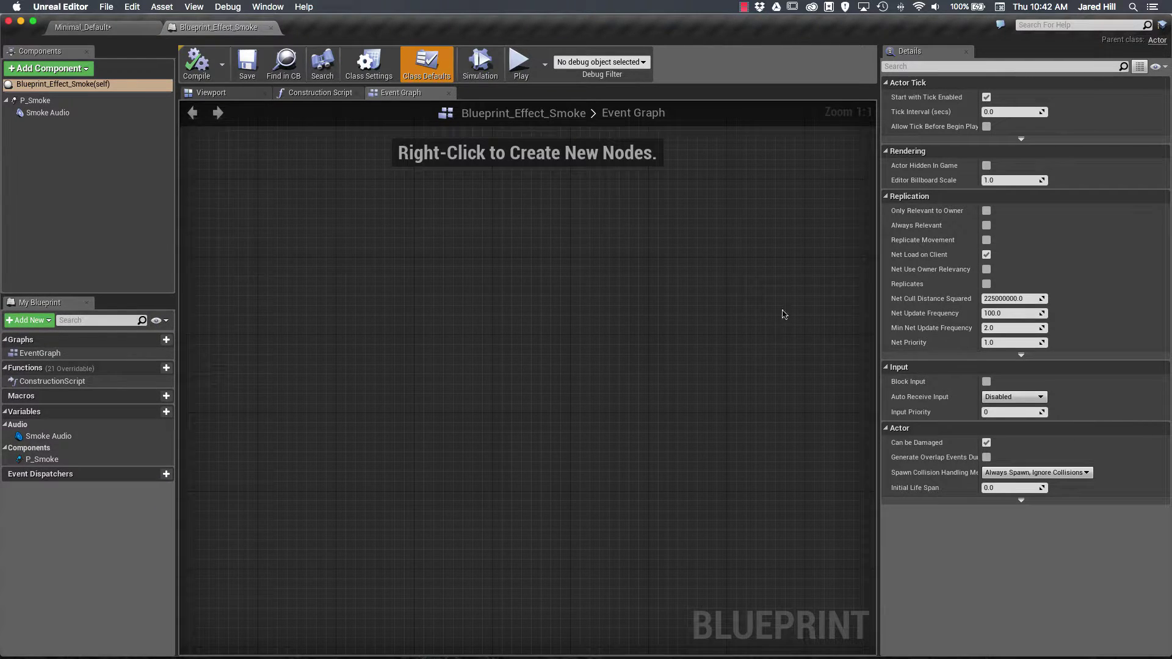
click(116, 27)
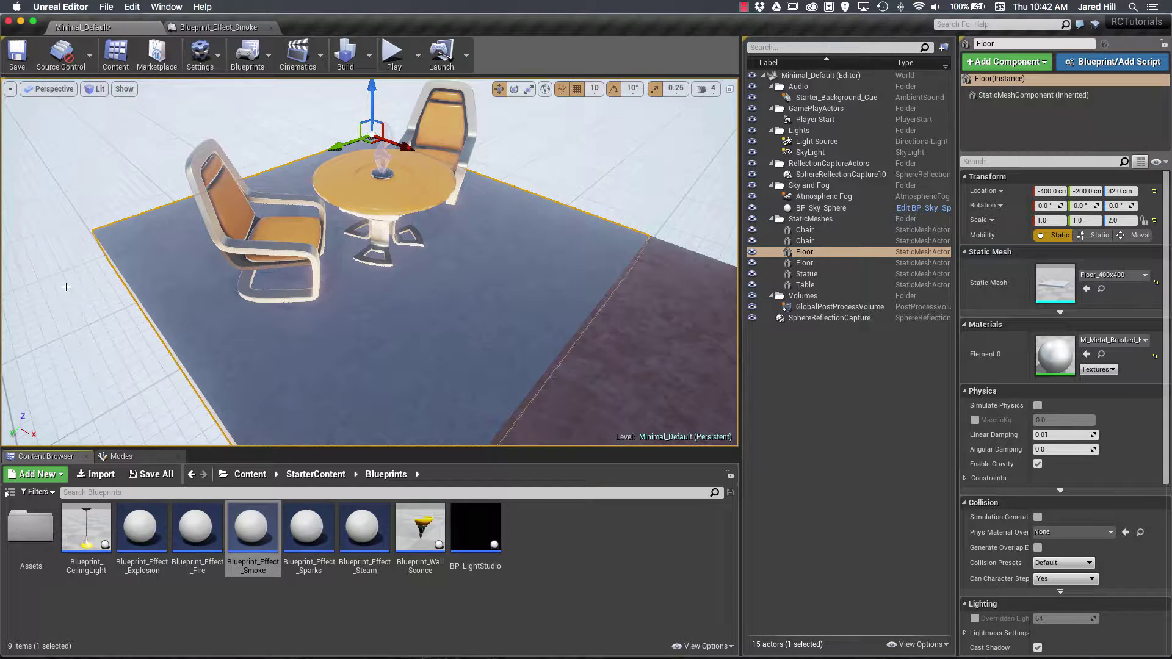
Open Blueprint_Effect_Fire and Blueprint_Effect_Explosion with Smoke in a floating editor window.
double_click(207, 539)
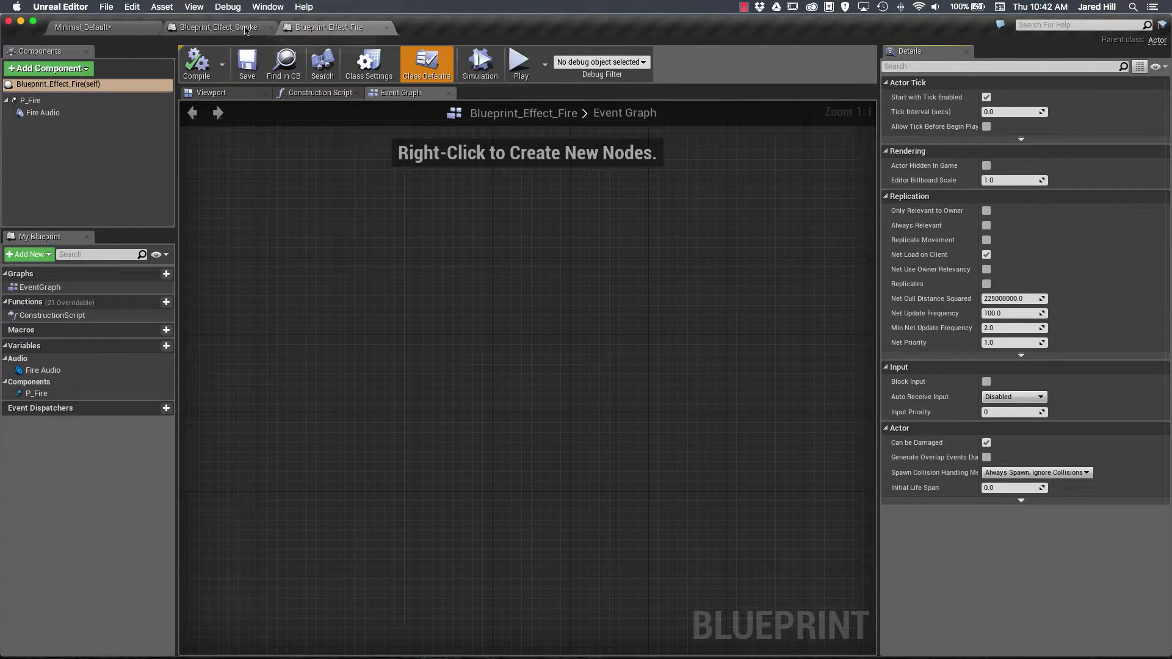
drag(220, 27, 301, 186)
drag(220, 27, 403, 182)
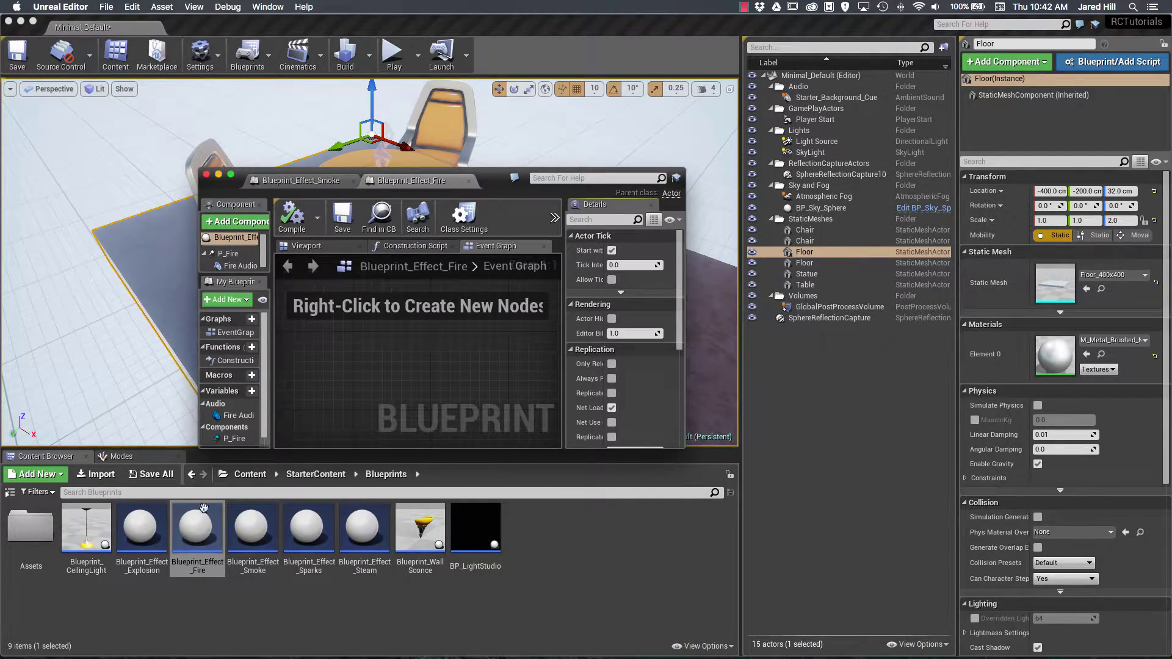
click(141, 537)
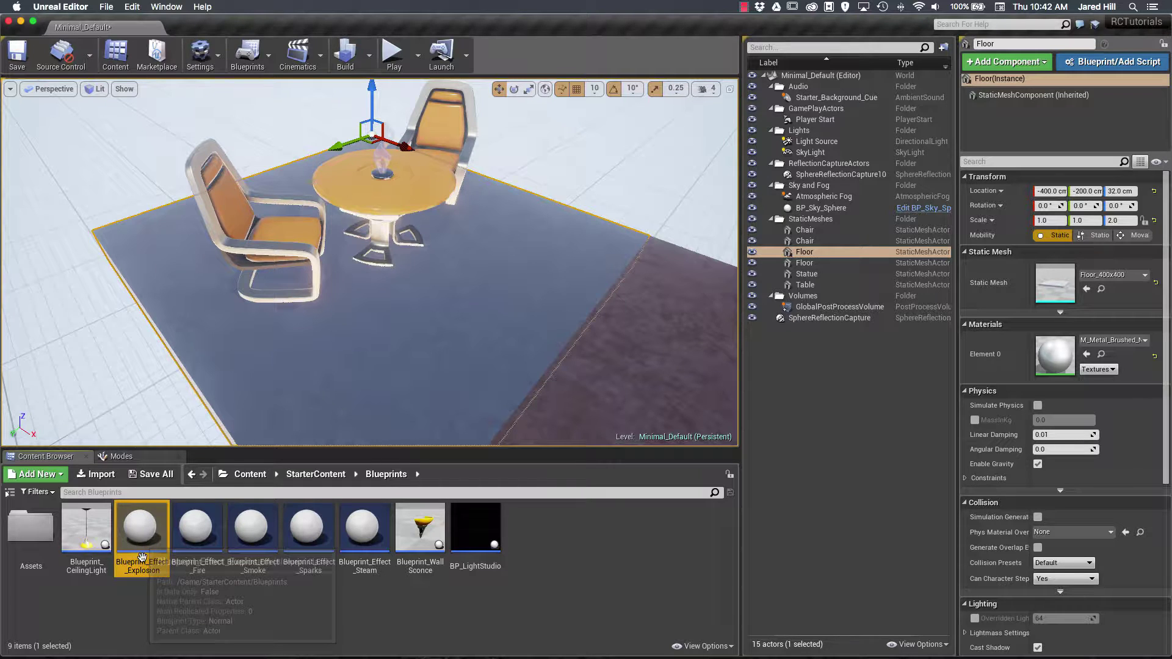
double_click(141, 547)
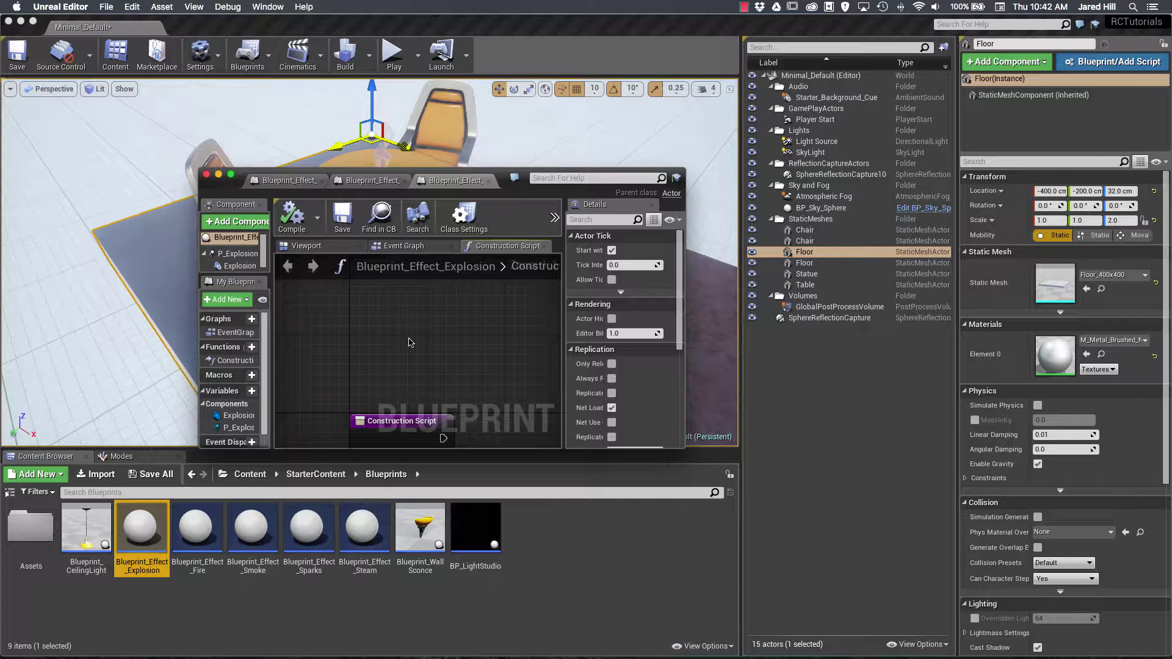
Close the Explosion and Fire editors and dock Smoke back beside Minimal_Default.
click(488, 181)
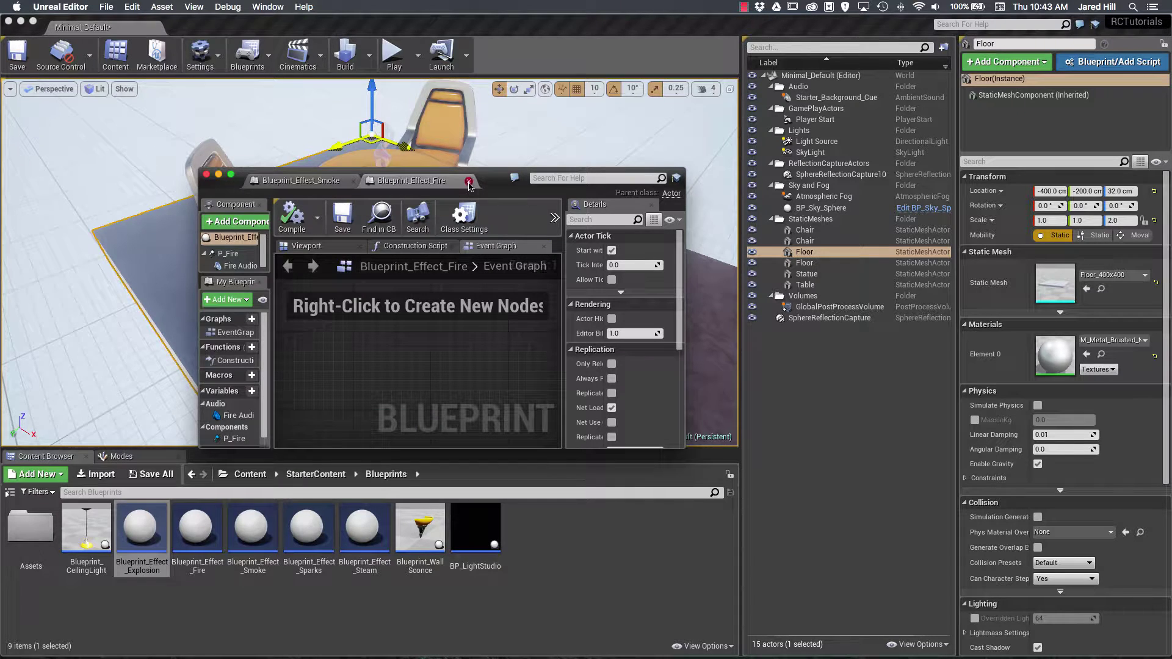
click(468, 181)
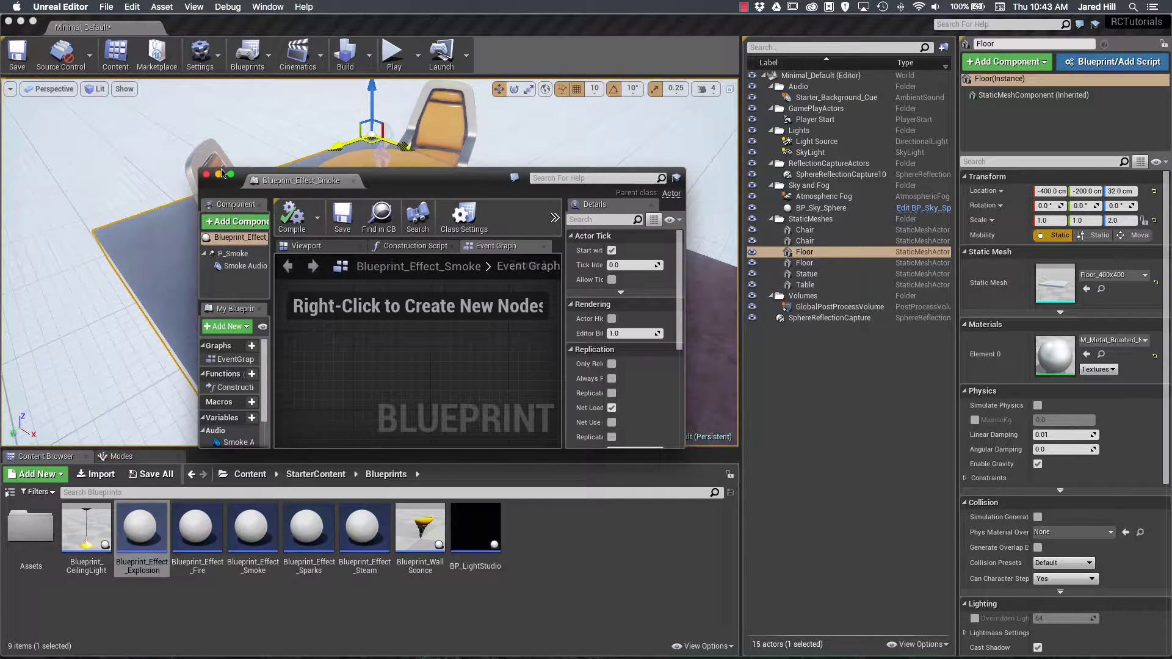
drag(293, 181, 230, 28)
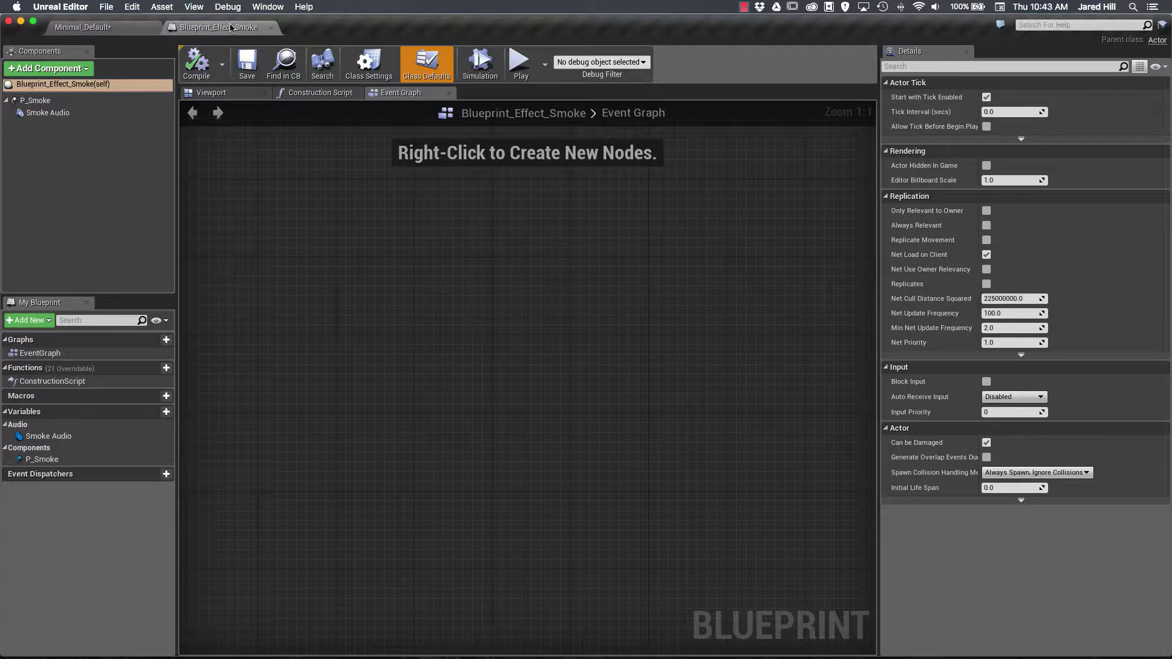
Return to the Minimal_Default level tab, keeping Blueprint_Effect_Smoke docked beside it.
click(82, 27)
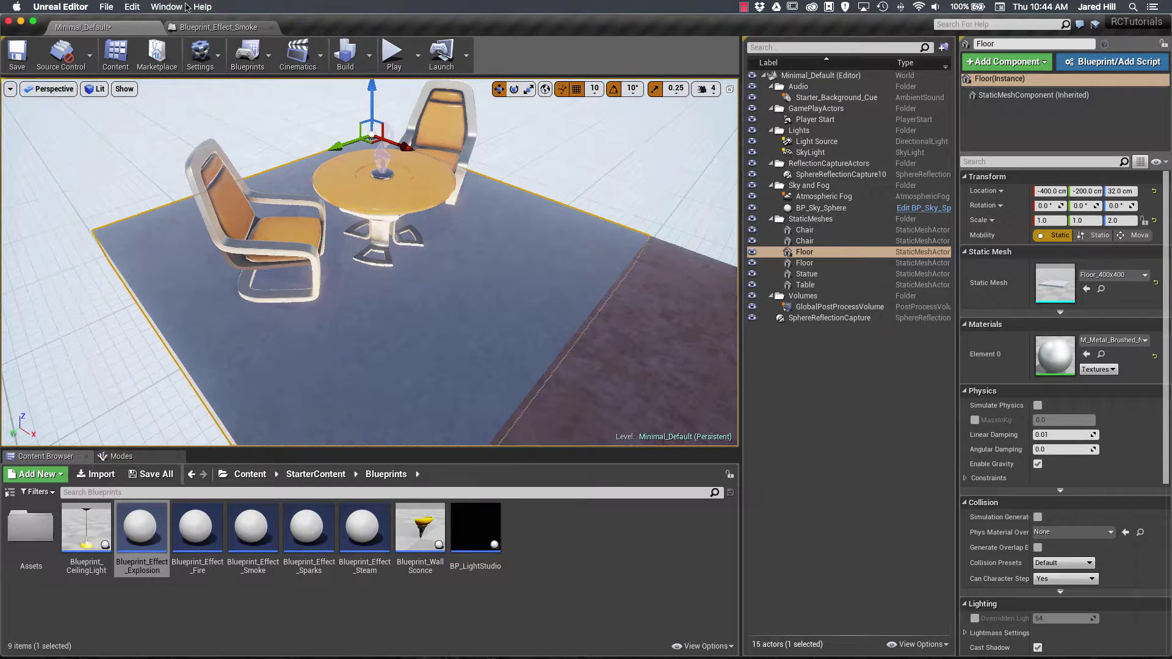
Cancel a Window > Reset Layout request and reveal the viewport's Viewport 1 tab header.
click(177, 7)
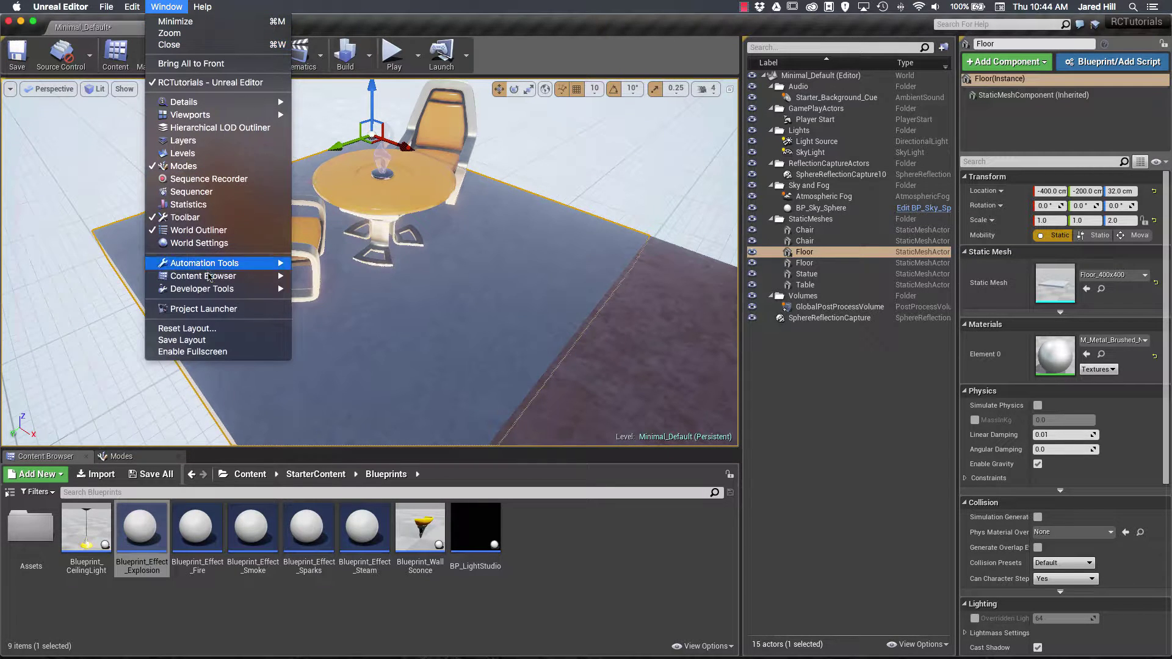
click(230, 335)
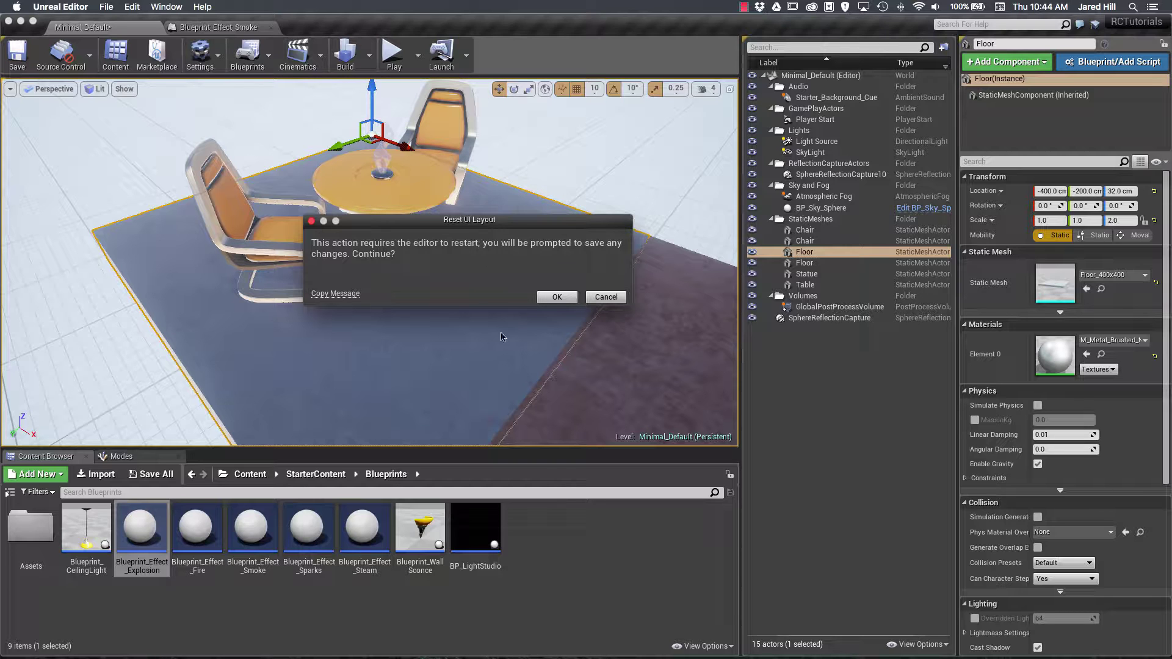
click(599, 299)
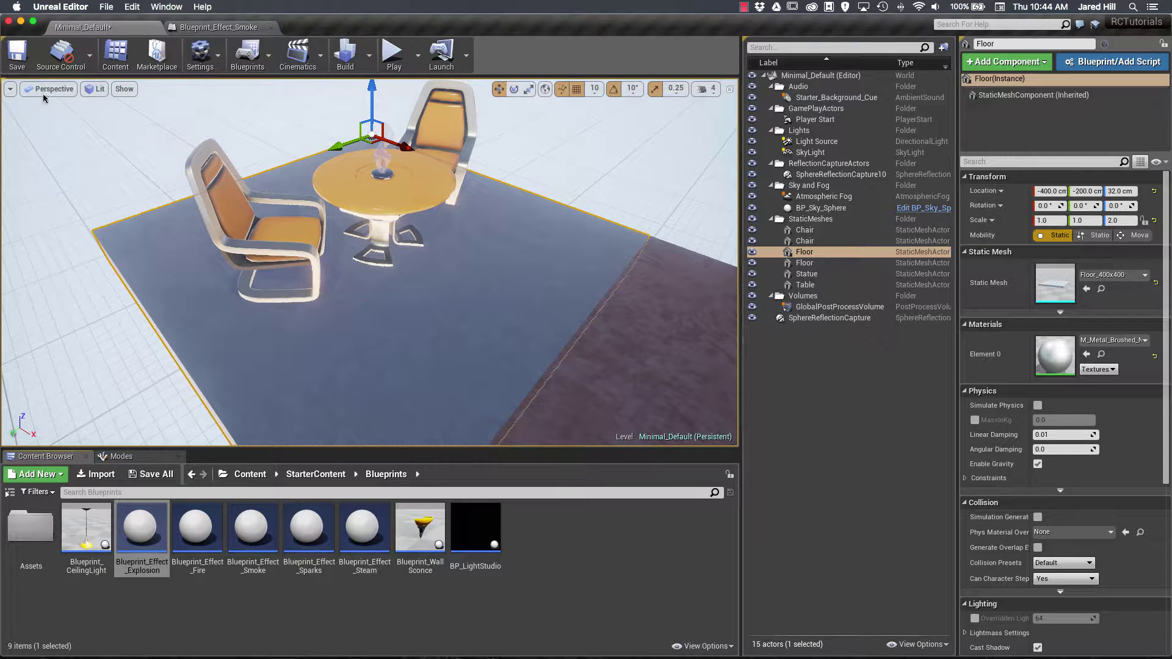
click(5, 83)
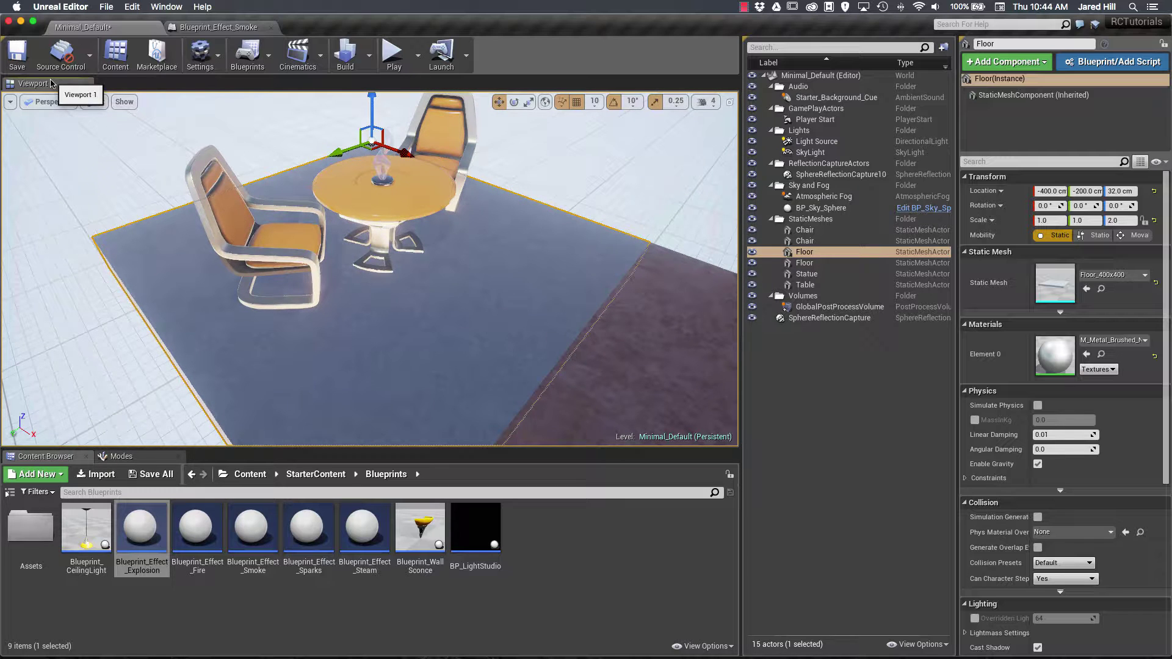
Float Viewport 1, move and enlarge it, then dock it back above the Content Browser.
drag(51, 84, 382, 326)
drag(485, 326, 342, 244)
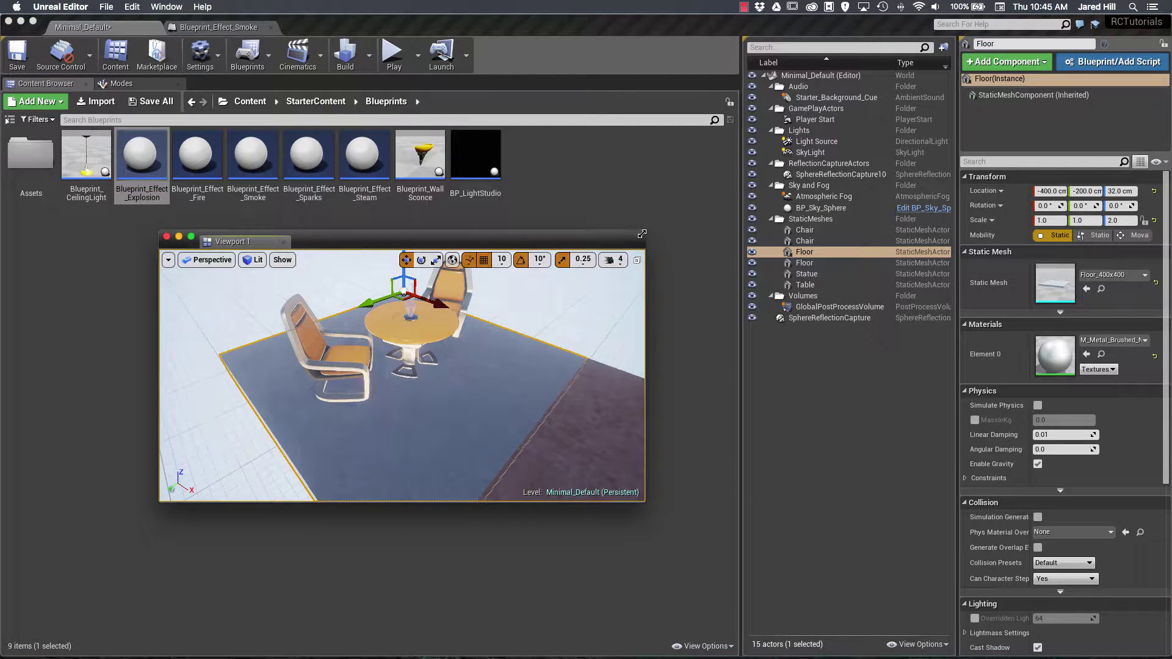
drag(645, 231, 973, 93)
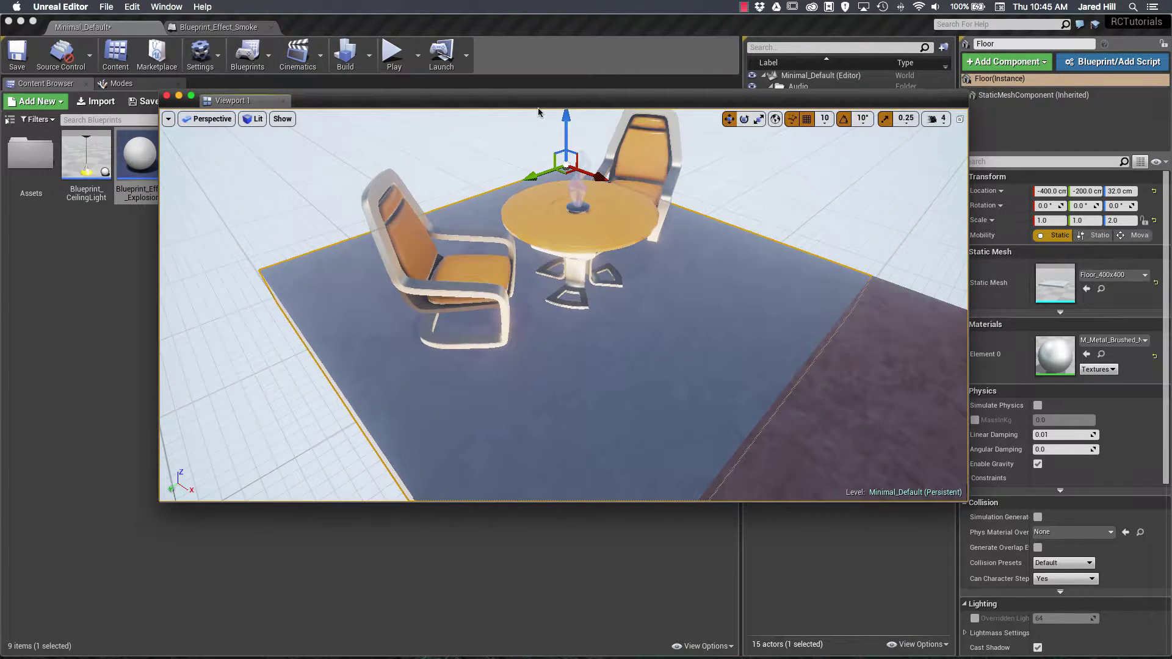
drag(530, 105, 554, 154)
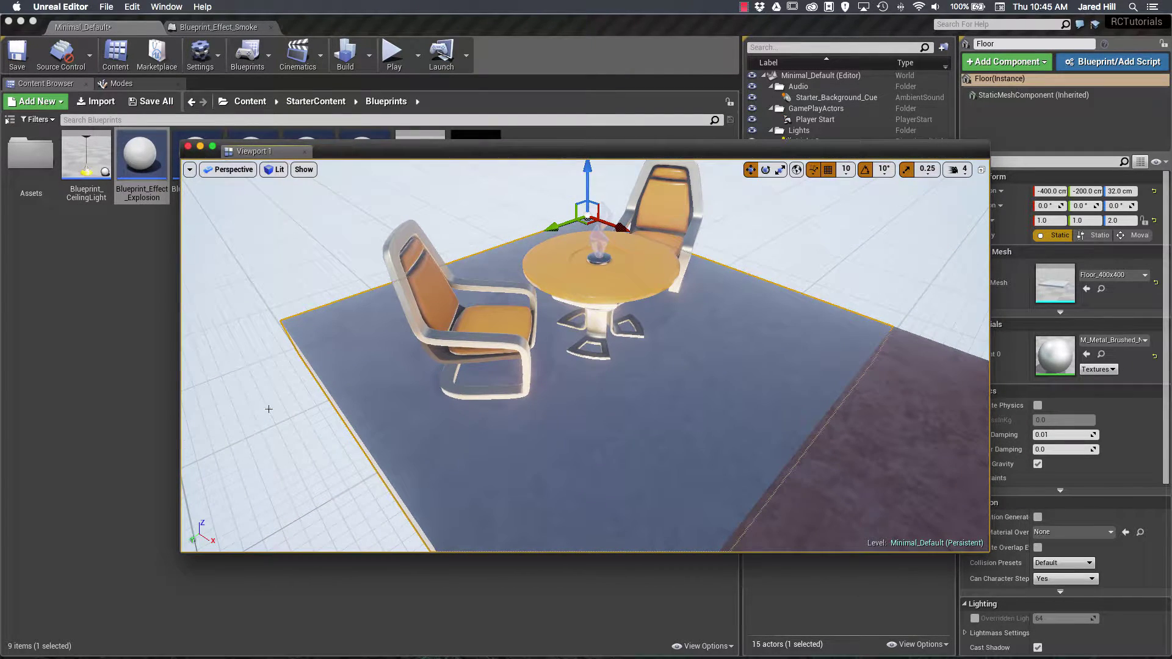
drag(181, 554, 273, 641)
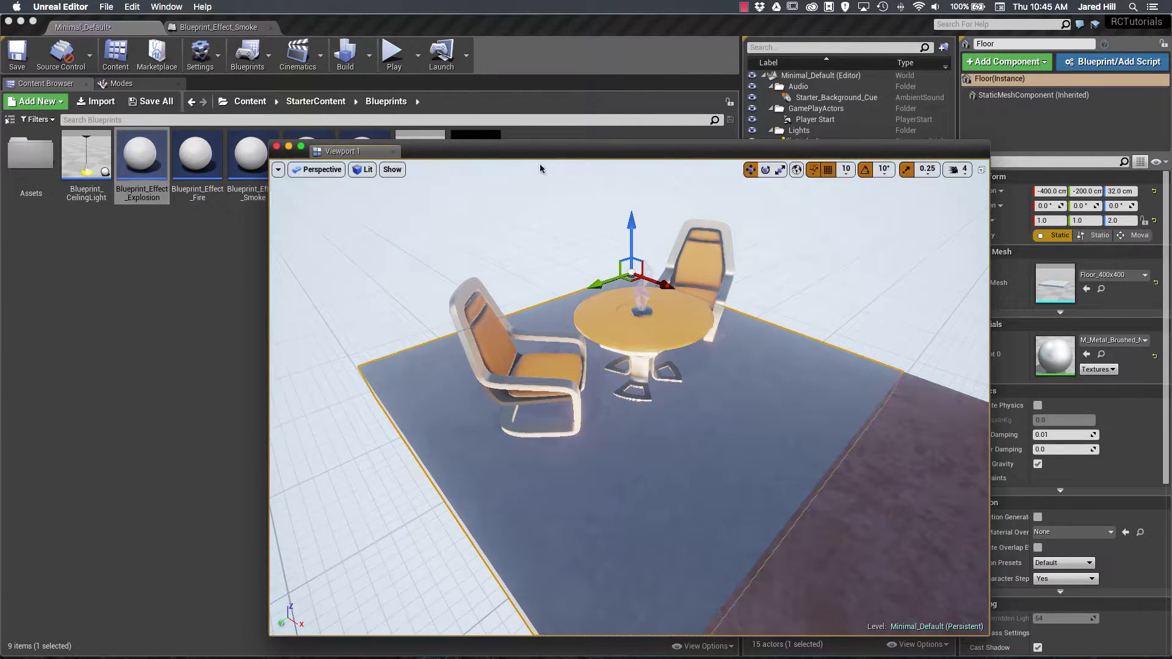
drag(565, 153, 495, 87)
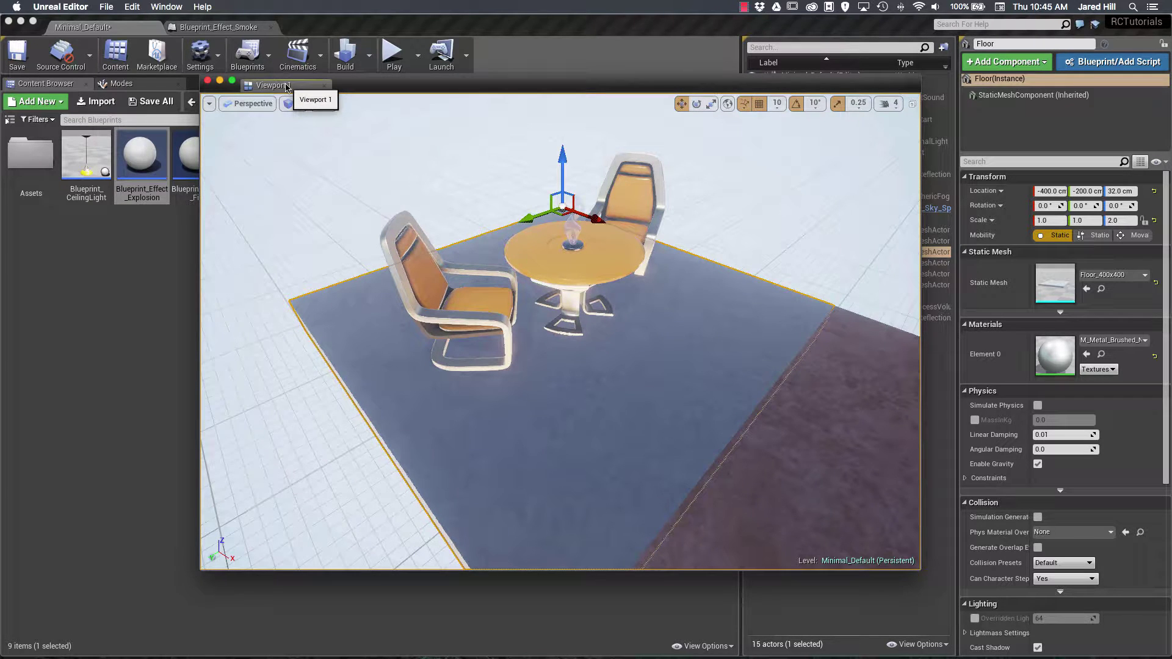
click(325, 85)
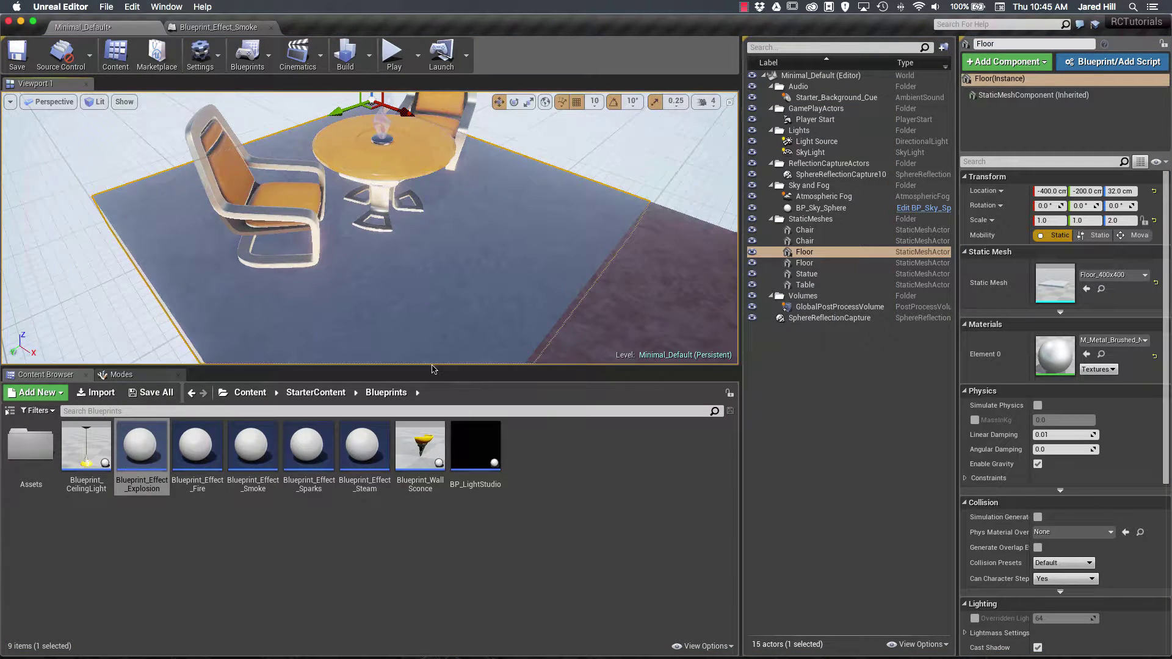
Make Viewport 1 taller, then open Window > Viewports > Viewport 2 and maximize it.
drag(432, 368, 422, 501)
right_drag(356, 378, 355, 378)
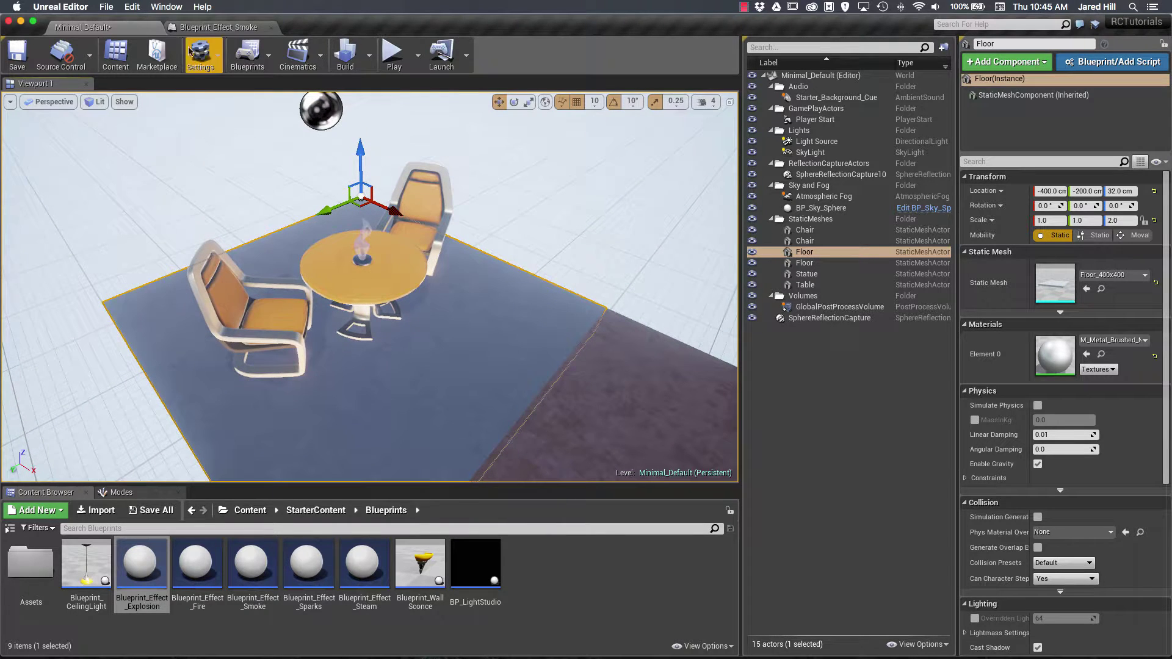
click(173, 9)
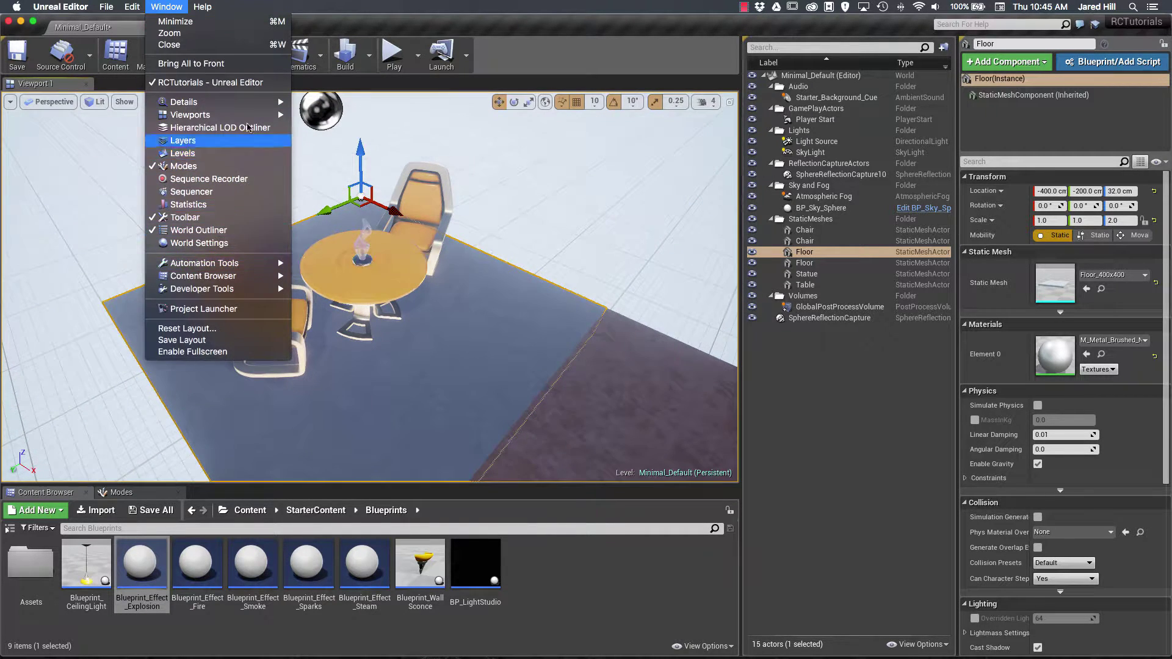
mouse_move(246, 115)
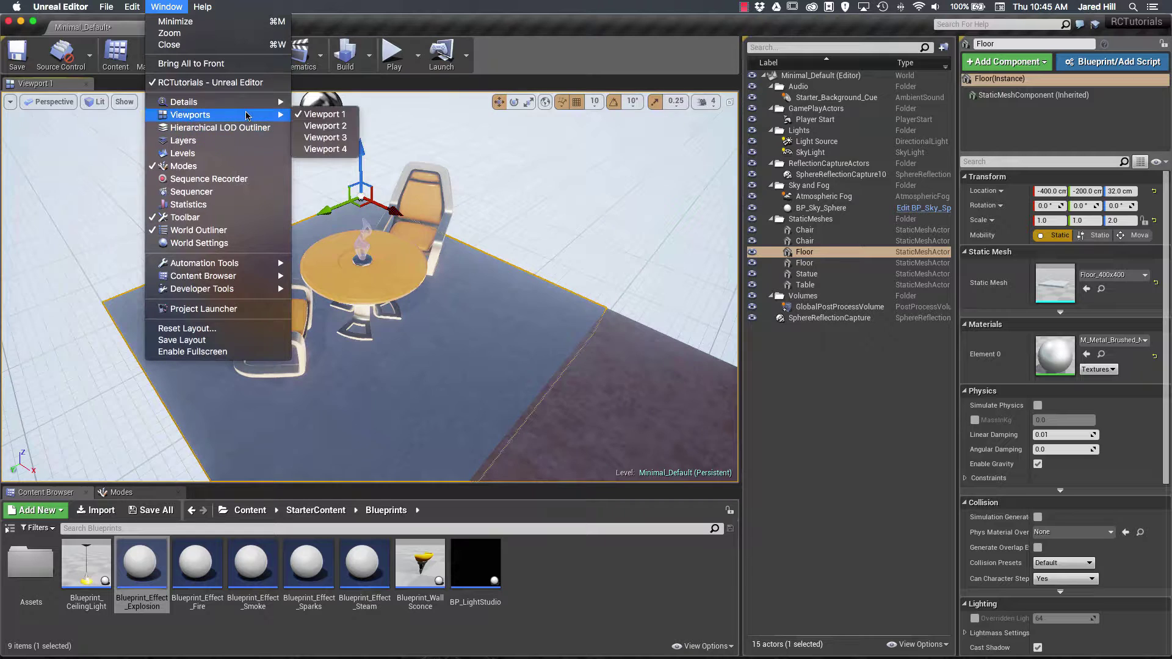
click(344, 126)
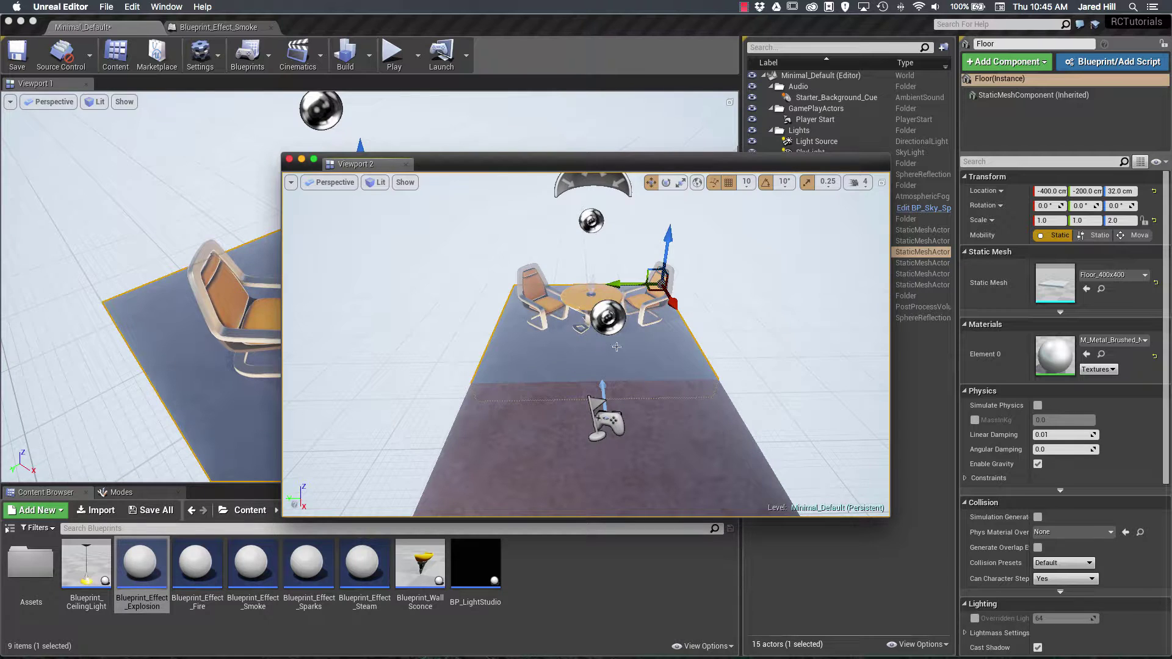
double_click(551, 164)
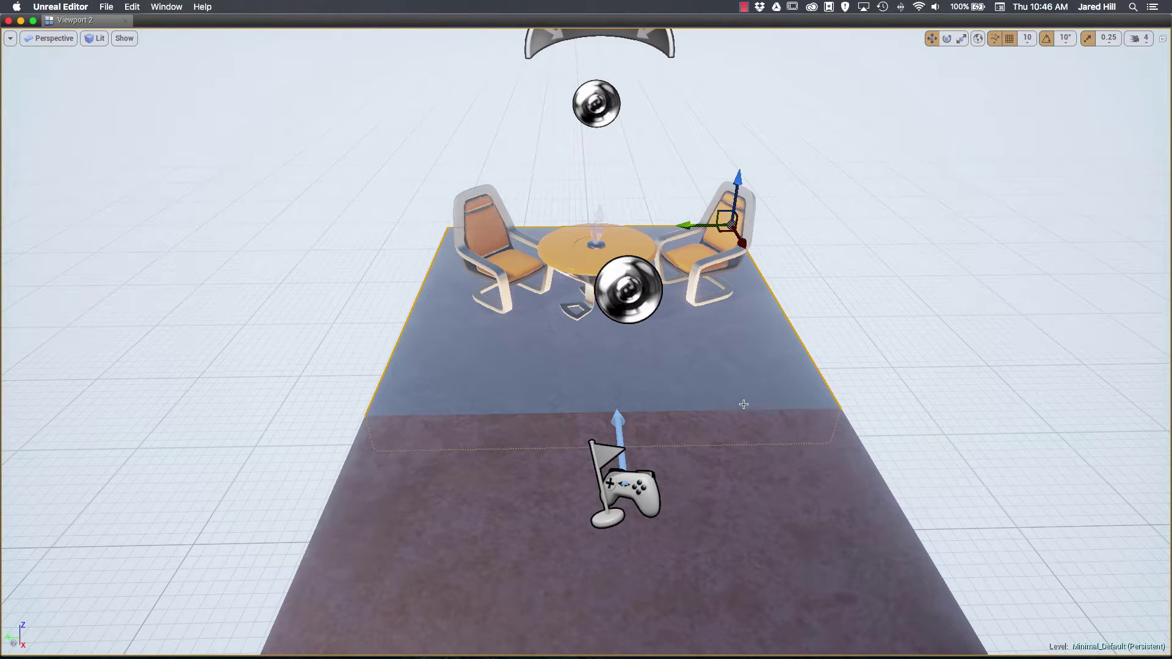
Fly the Viewport 2 camera toward the table, framing the floor plate with F, then close Viewport 2.
drag(727, 430, 727, 342)
key(f)
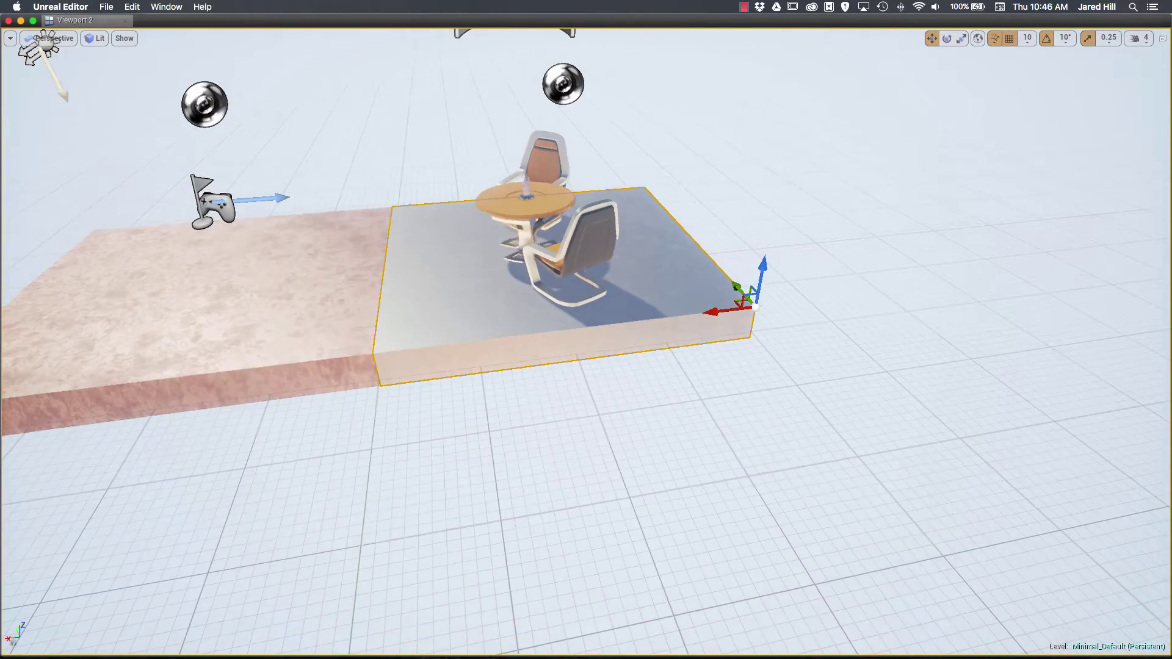
right_drag(727, 342, 703, 391)
key(f)
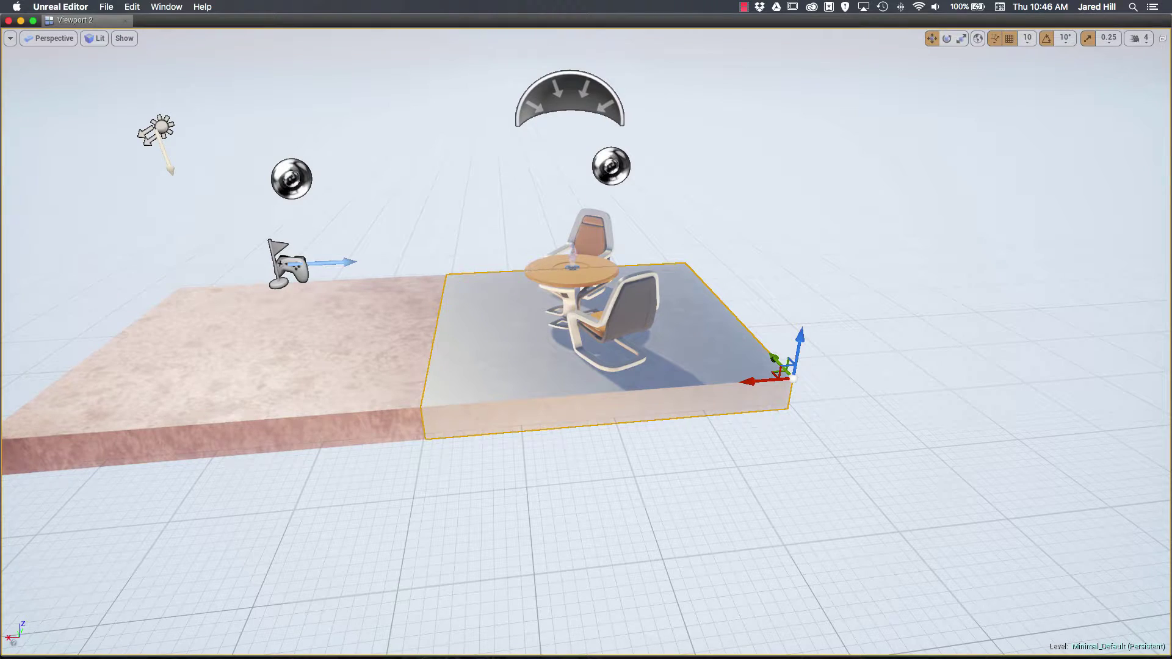
key(Up)
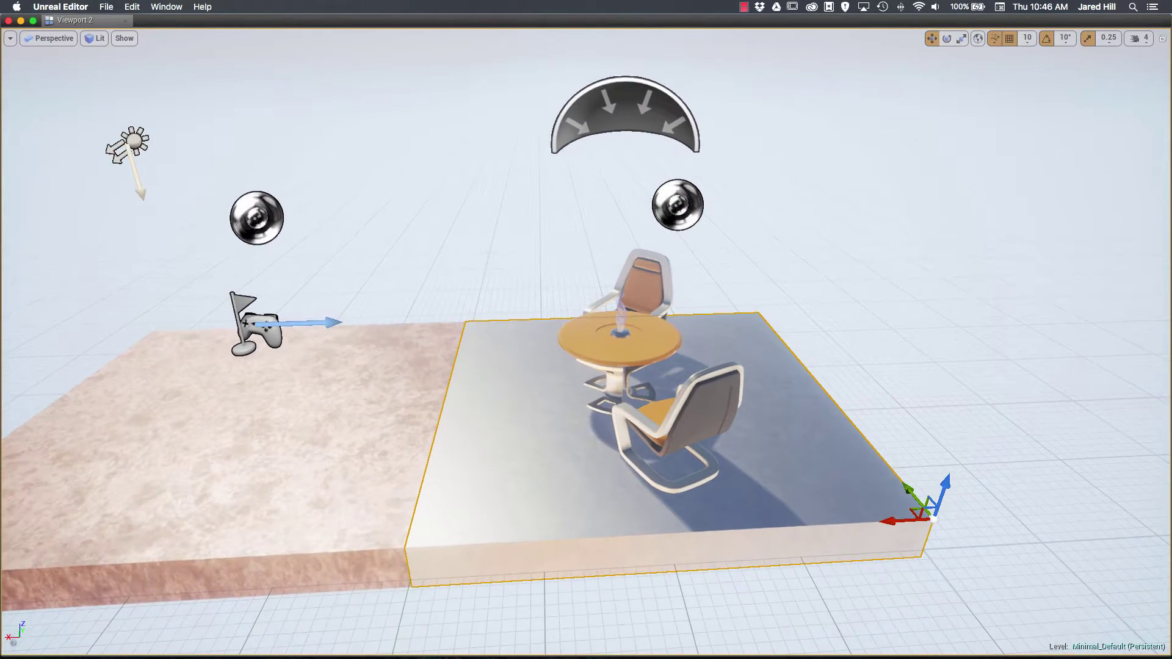
key(Up)
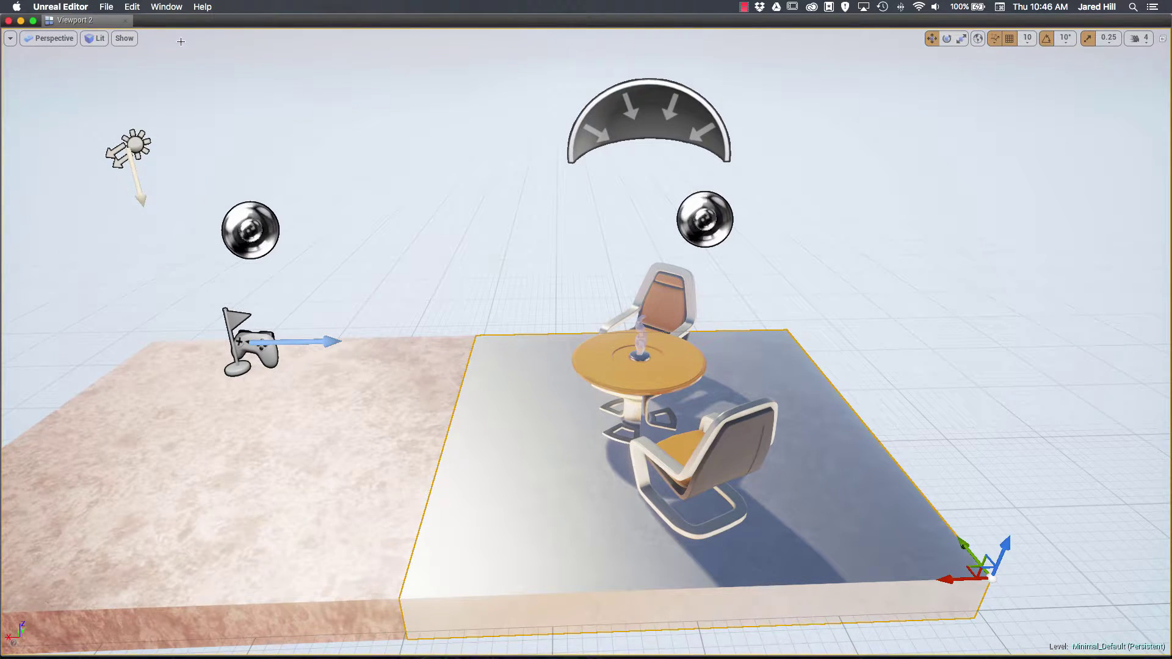
click(126, 22)
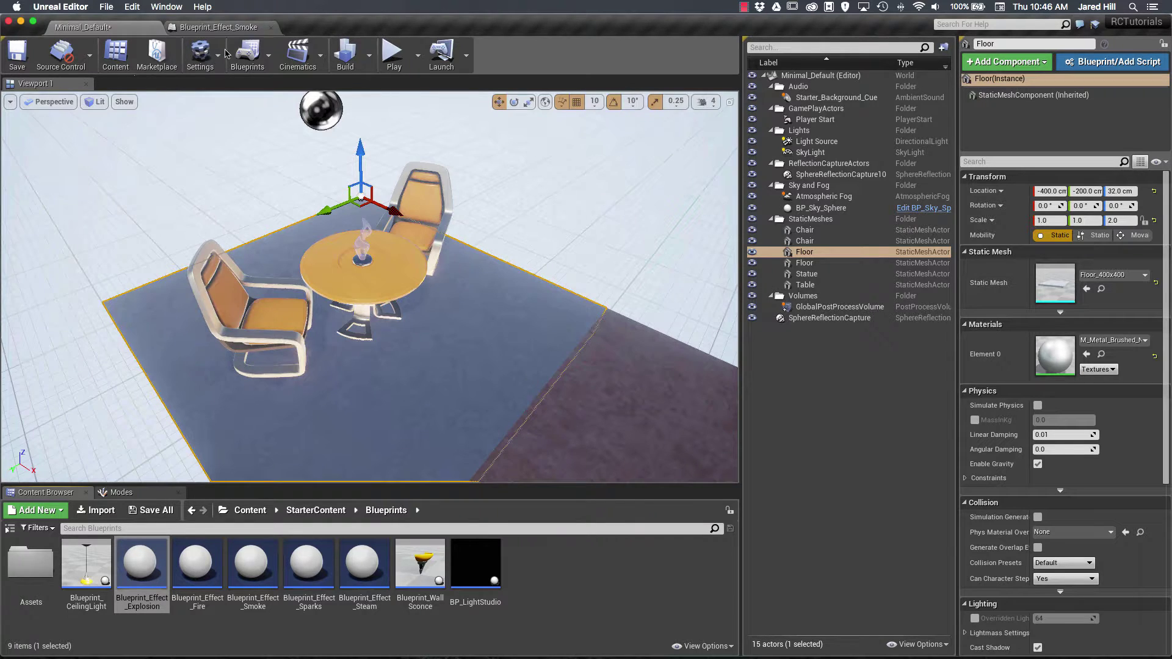
Reopen Viewport 2 from Window > Viewports, showing the floor plates, table and chairs.
click(164, 7)
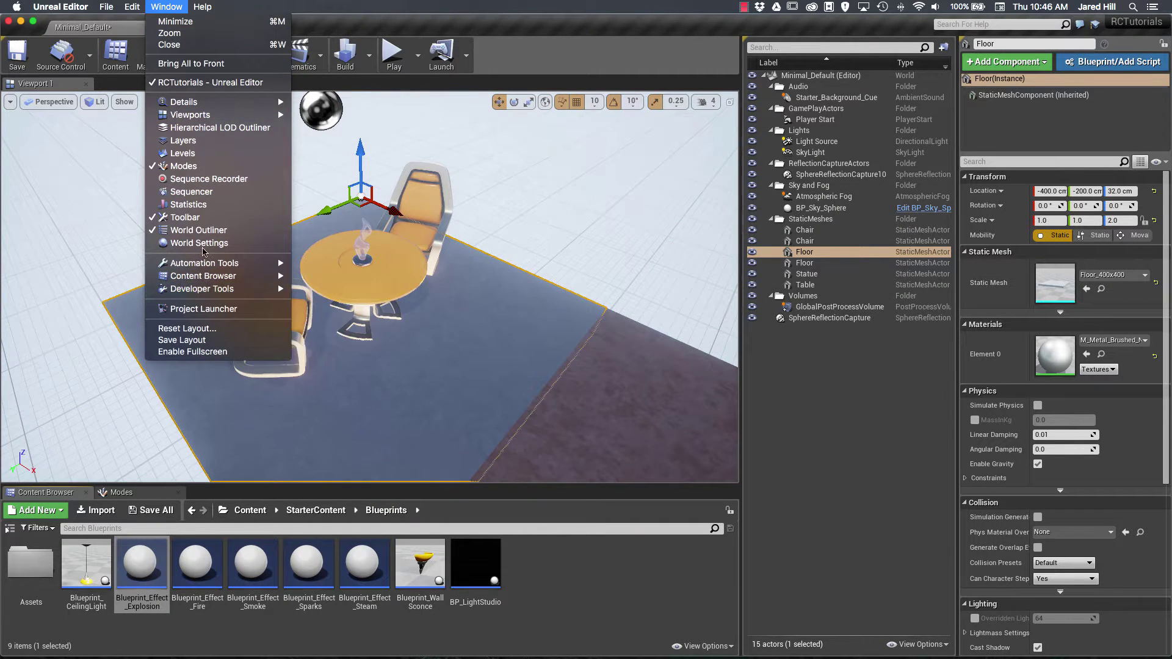
mouse_move(210, 114)
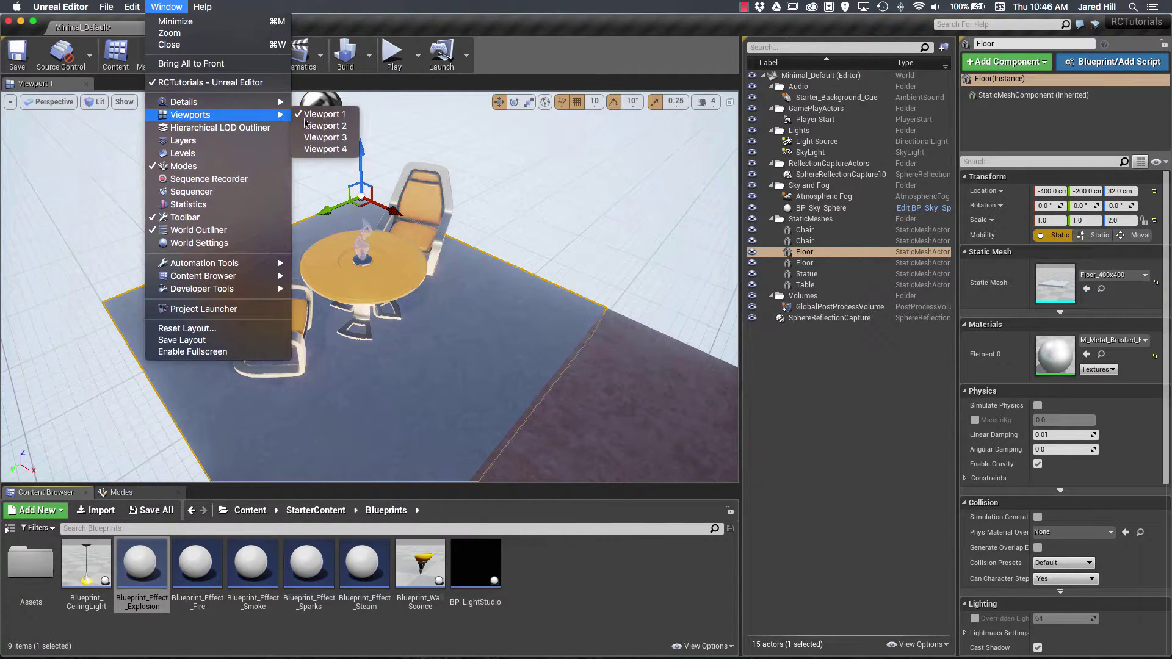
mouse_move(257, 108)
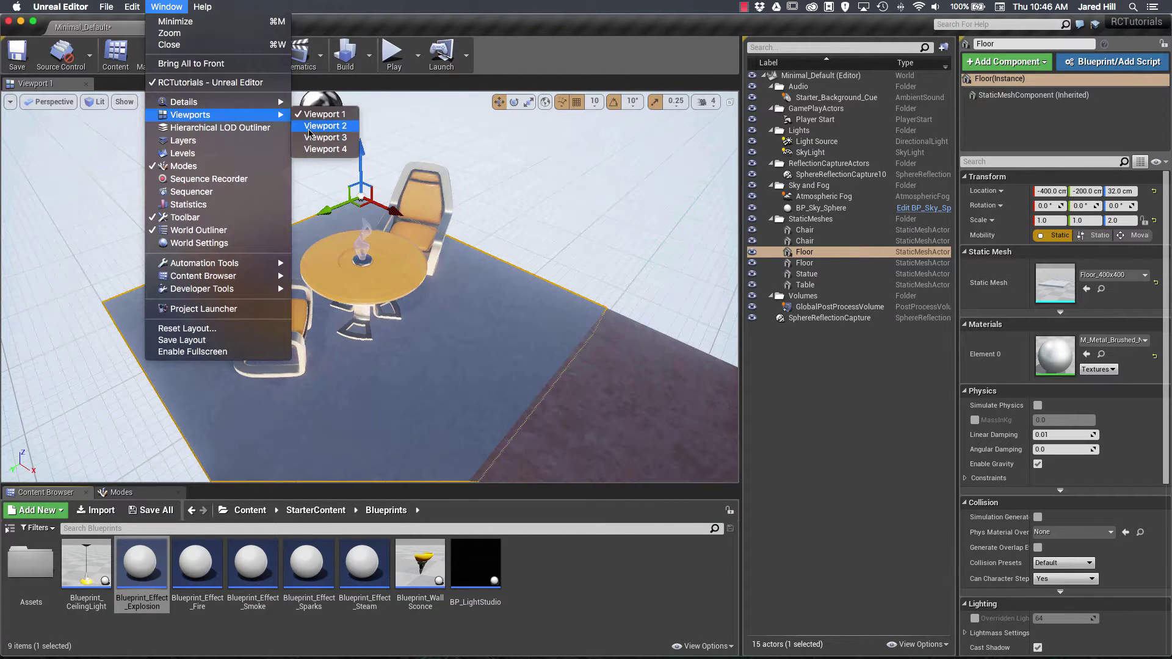
click(323, 126)
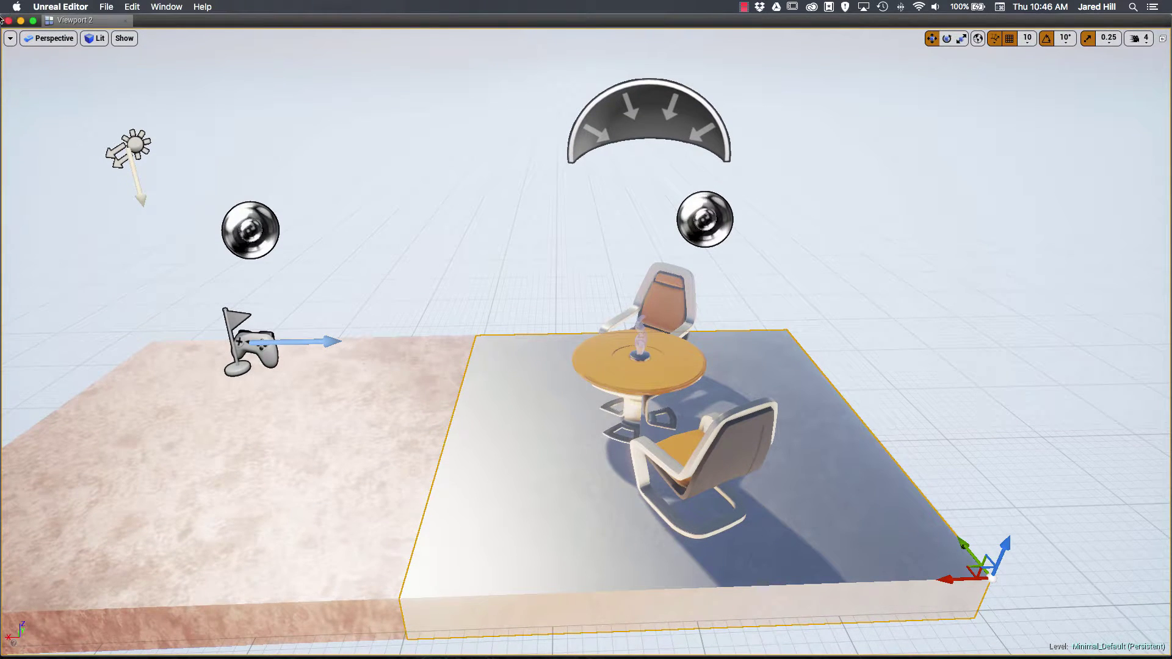
Restore Viewport 2 to a smaller floating window and move it up and left.
drag(2, 20, 298, 203)
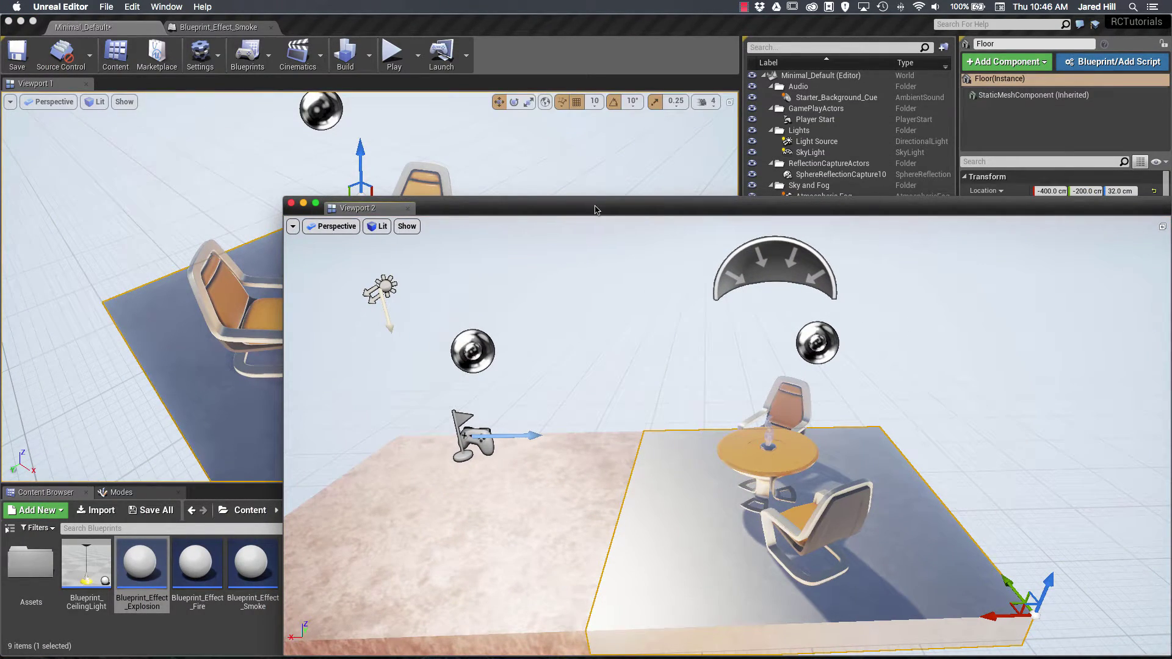
drag(599, 208, 394, 180)
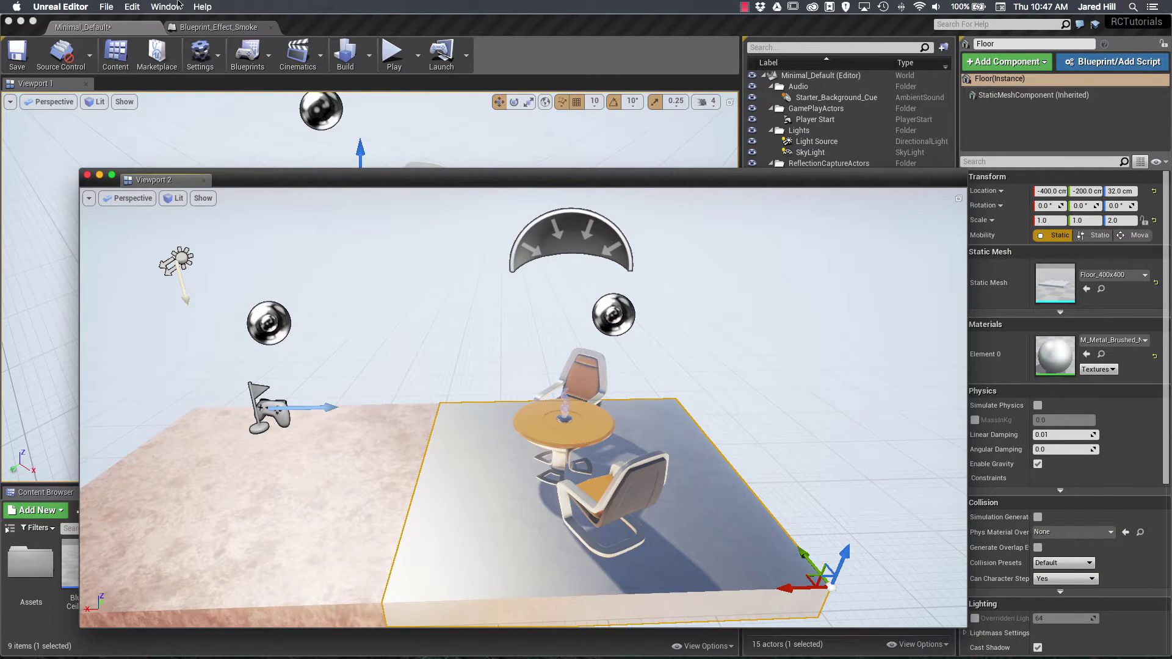
click(202, 7)
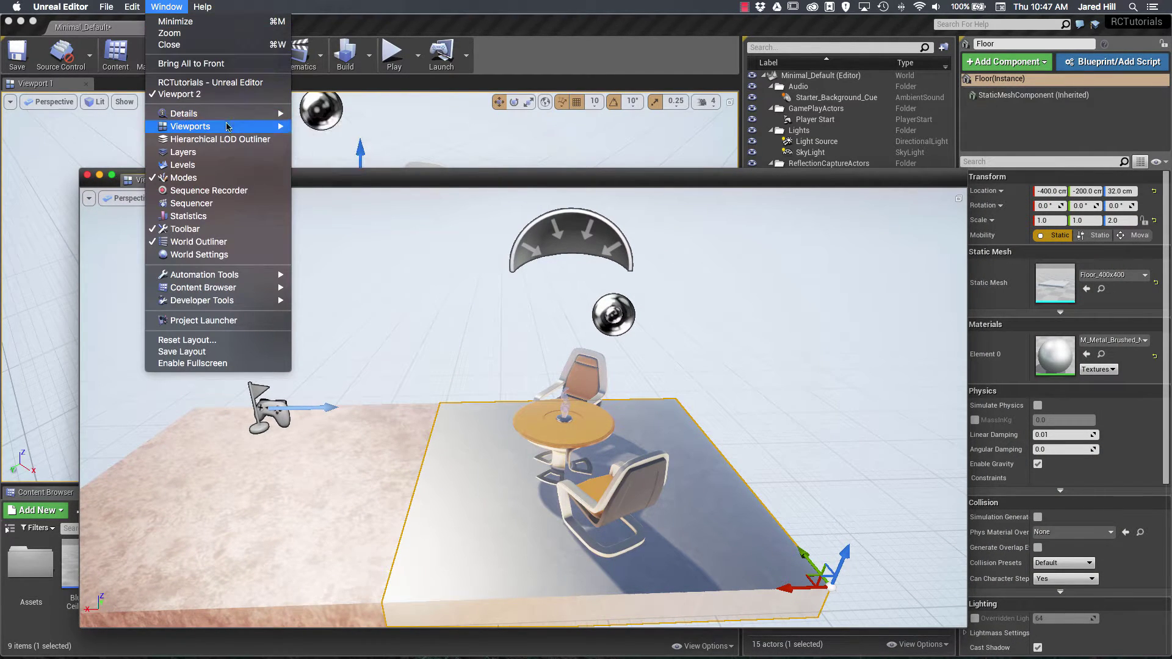
Open Details 2, dock it beside Viewport 2, and narrow it with the splitter.
mouse_move(227, 119)
click(322, 125)
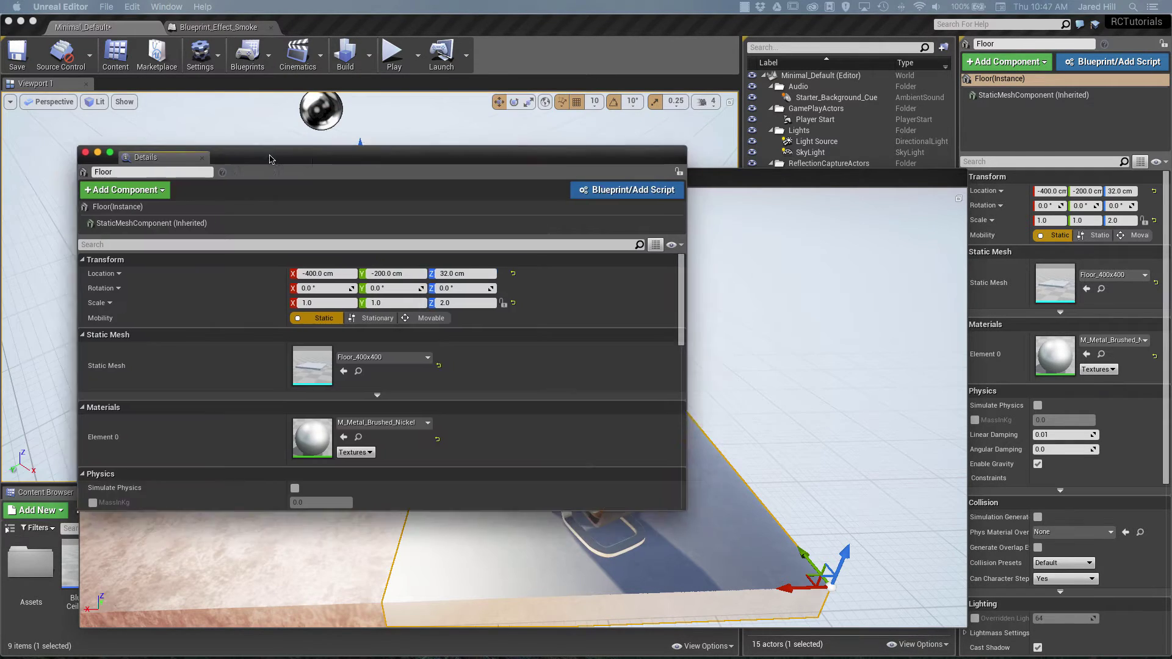
drag(270, 159, 320, 182)
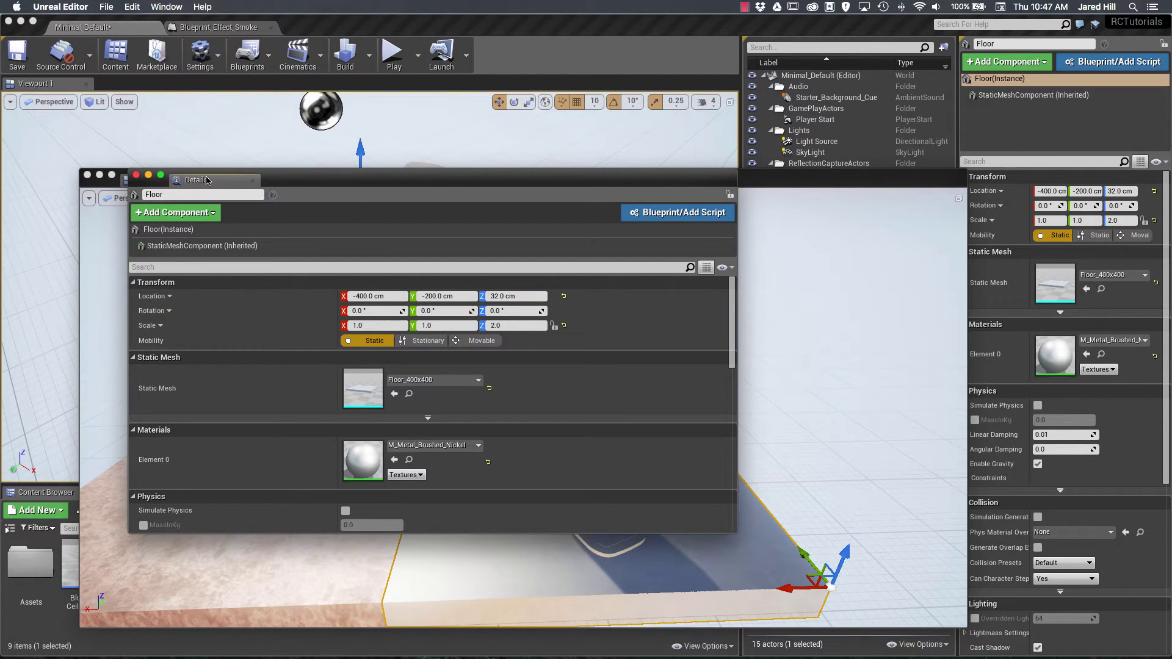
drag(211, 182, 882, 338)
drag(478, 180, 456, 112)
drag(505, 262, 636, 262)
Maximize the window, select the sky, floor and table to update Details 2, then close the viewport.
double_click(480, 110)
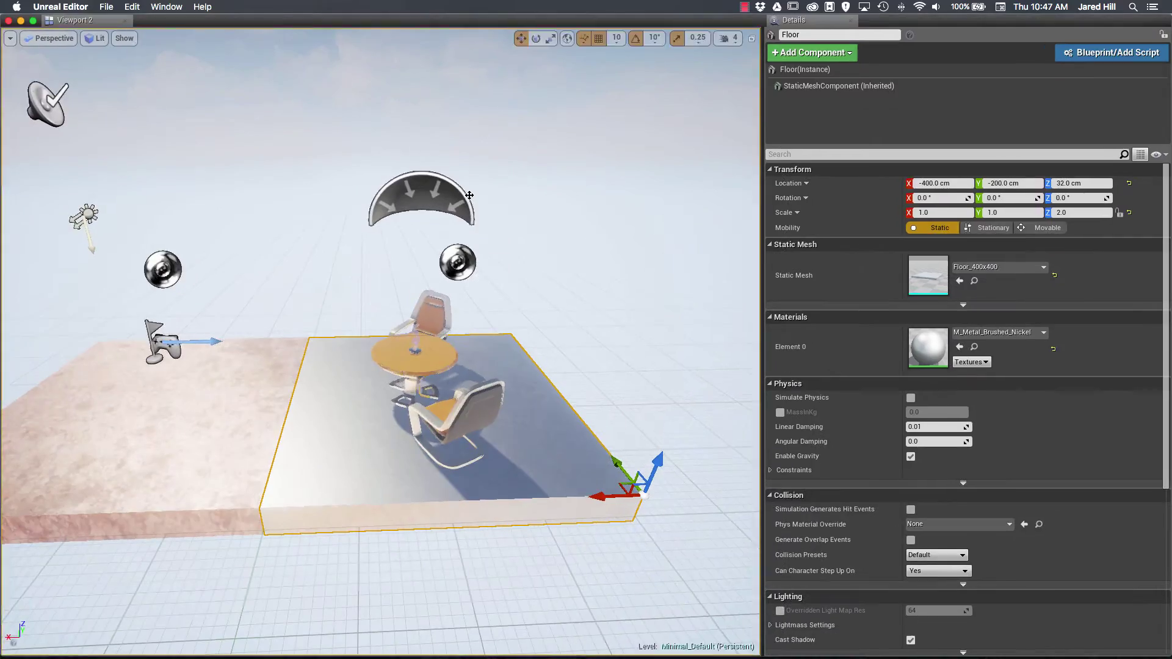
drag(764, 333, 892, 333)
click(749, 223)
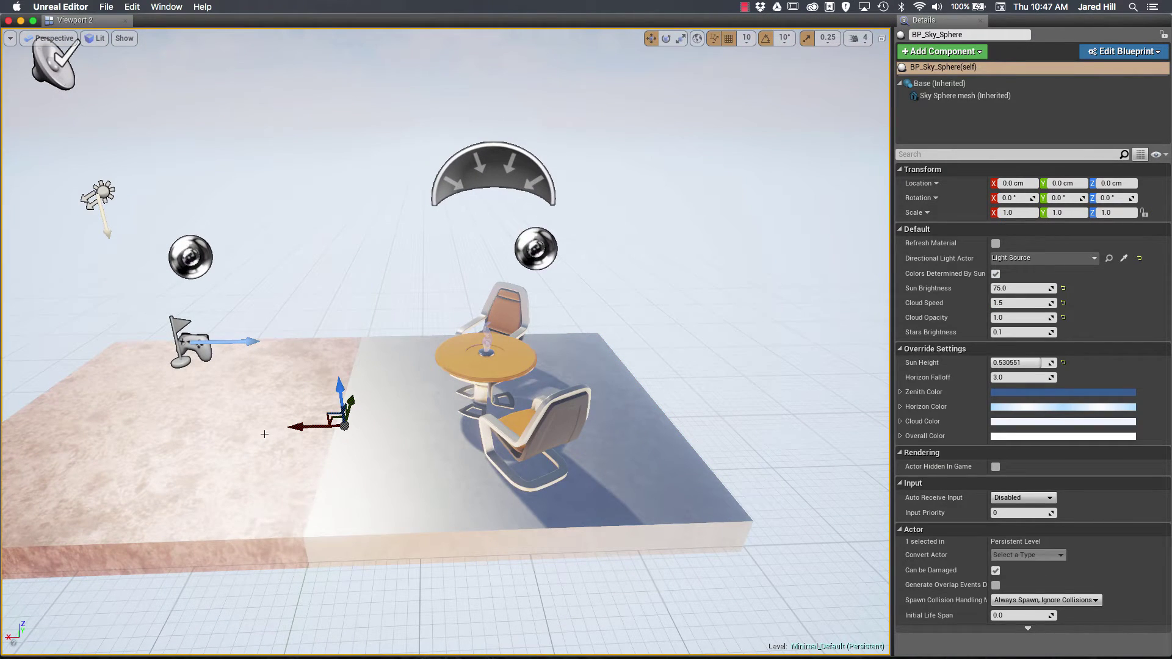
click(333, 456)
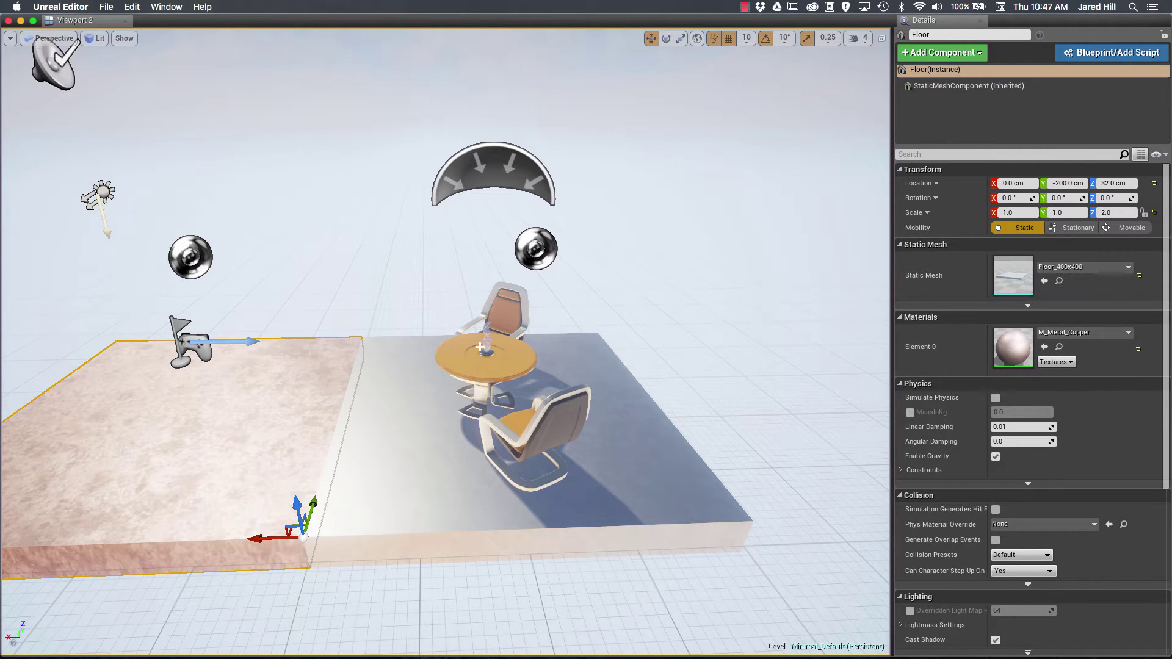
click(461, 367)
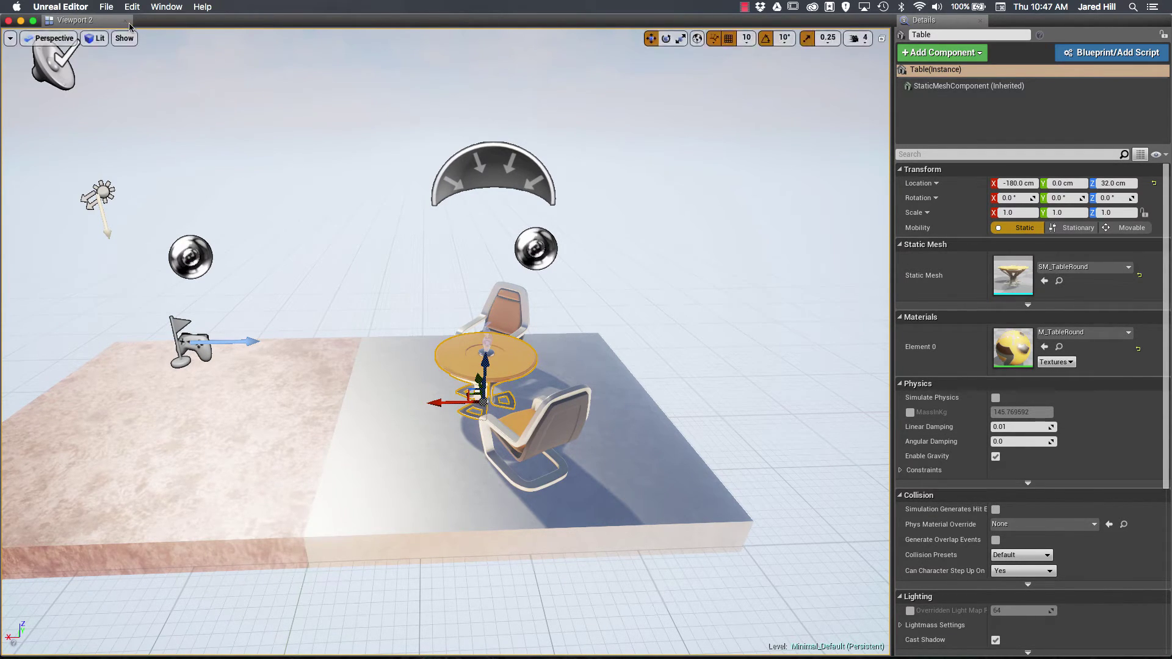
key(super+w)
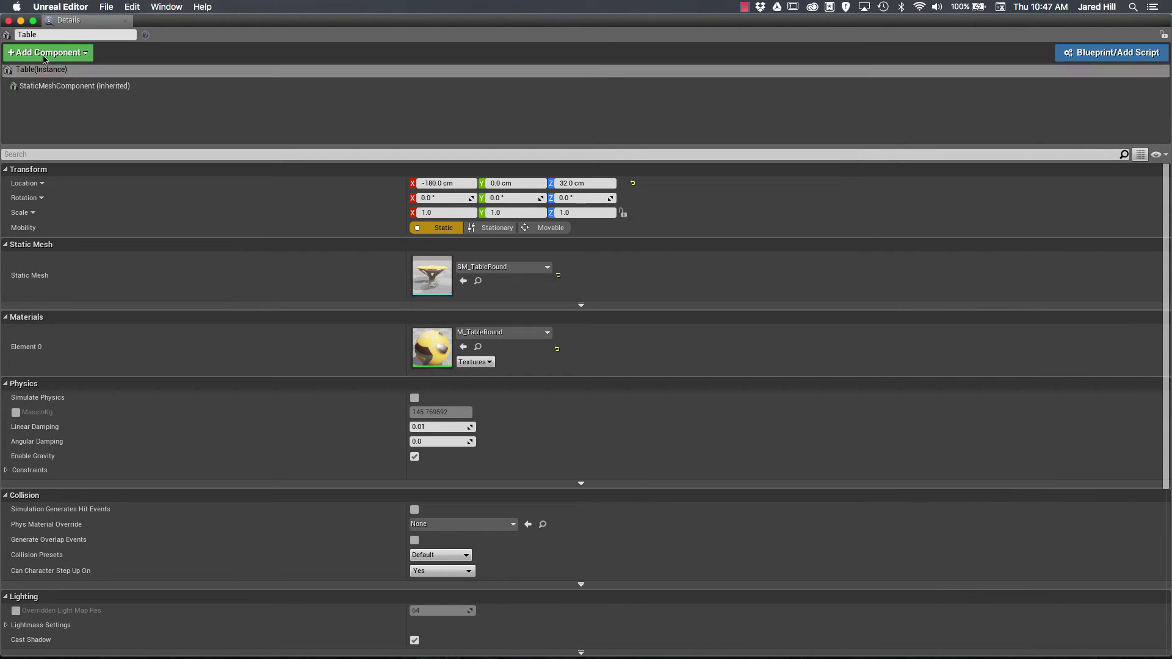
click(126, 22)
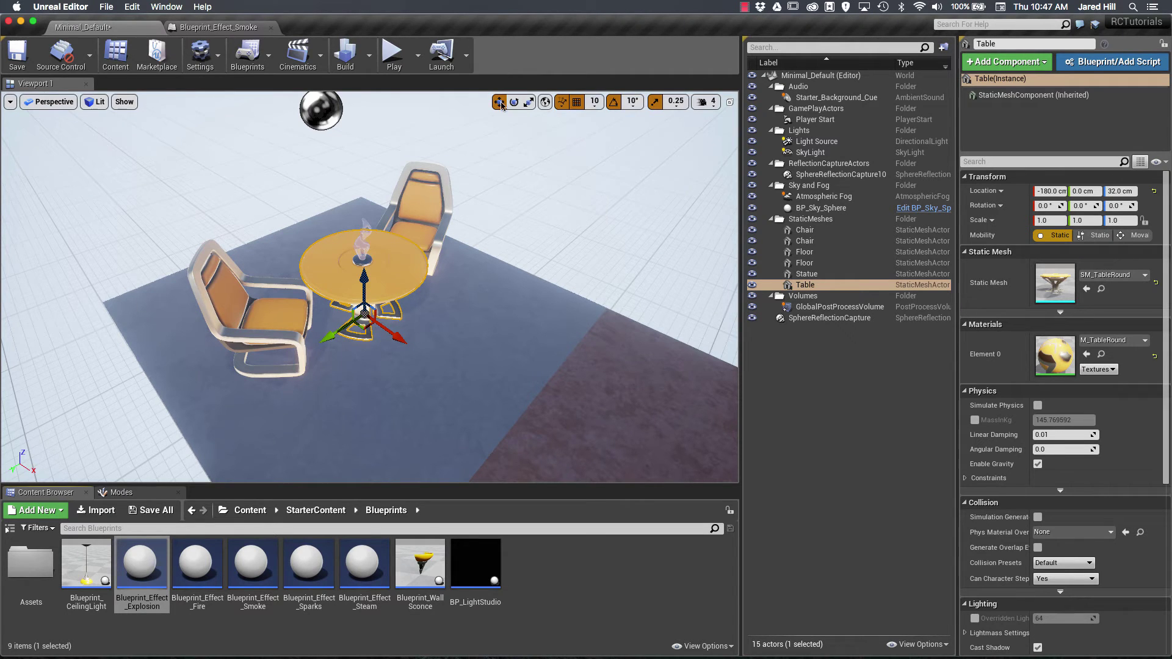